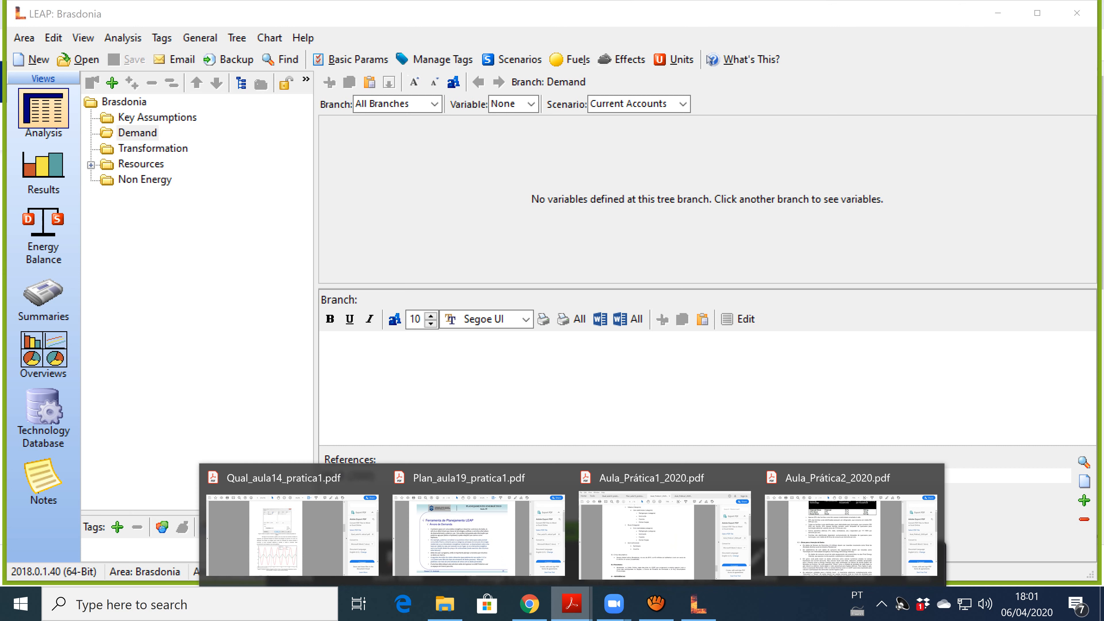
# Share the Aula_Prática1_2020.pdf Acrobat window with the Zoom meeting.
pyautogui.moveTo(614, 605)
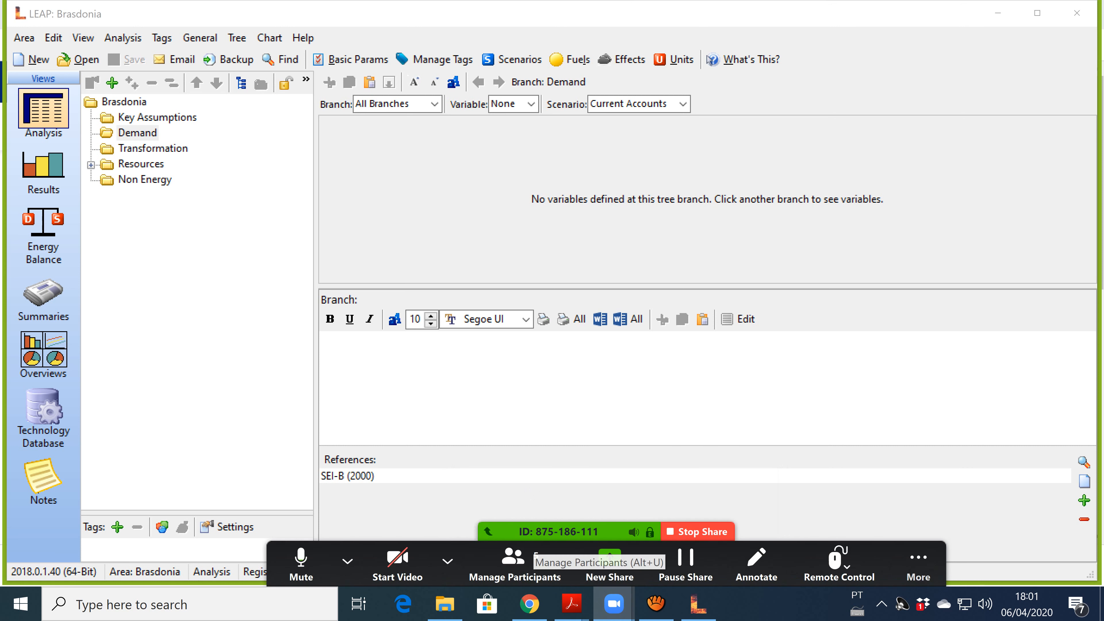
pyautogui.click(609, 561)
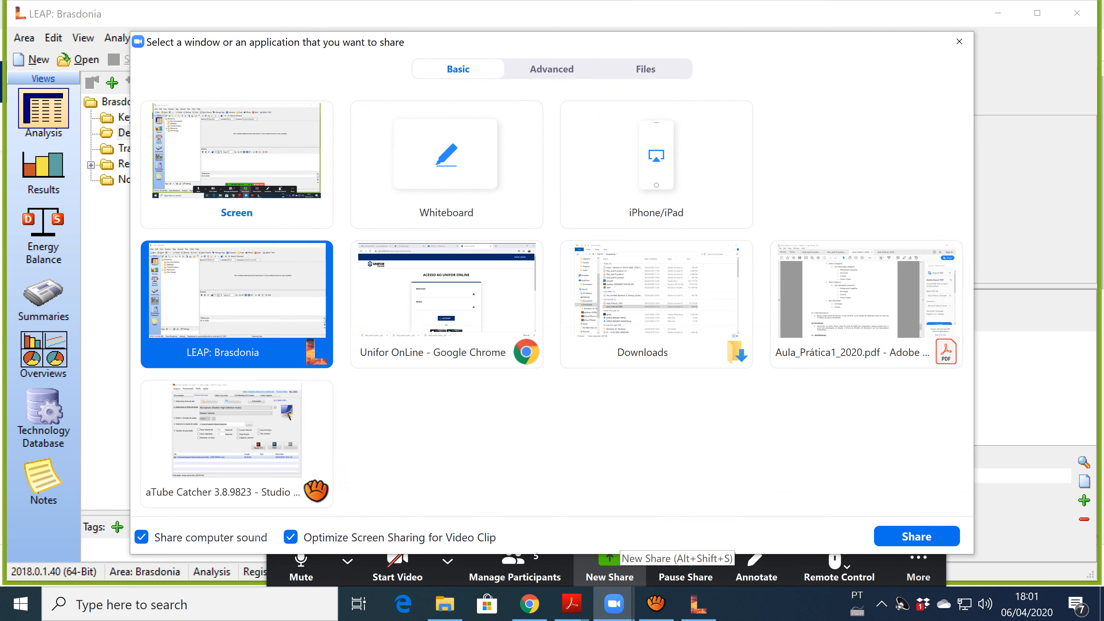
pyautogui.click(827, 314)
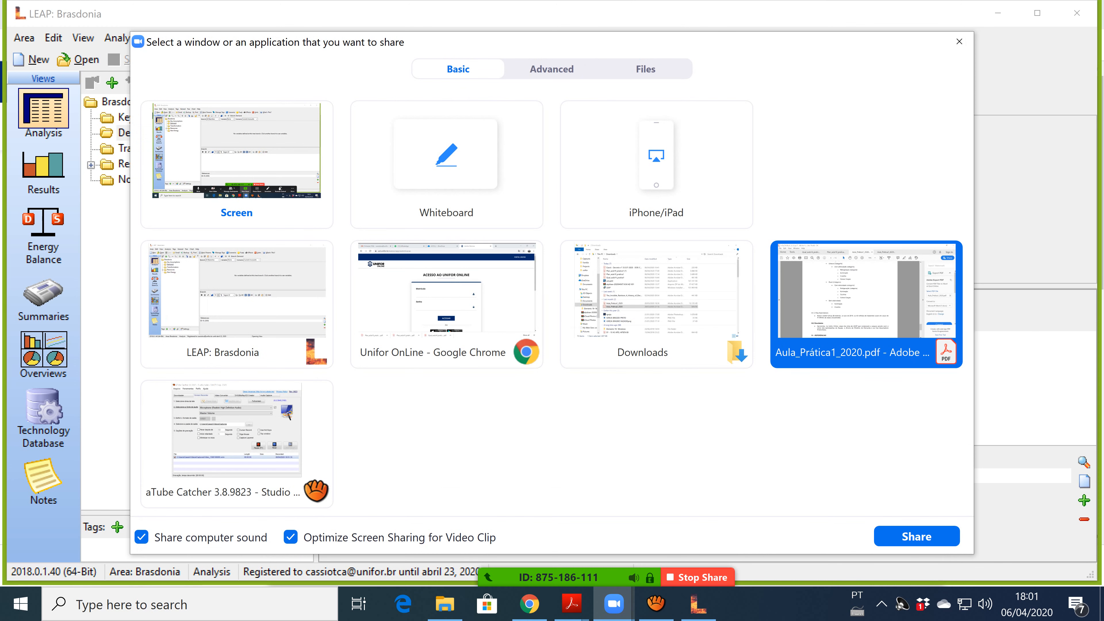
pyautogui.click(916, 536)
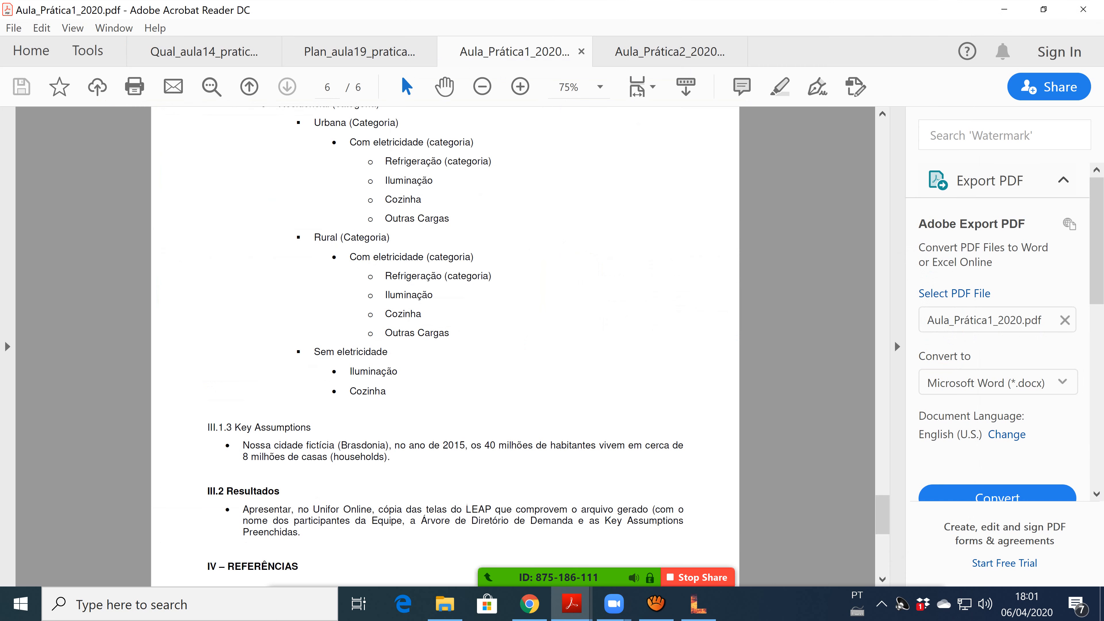
# Scroll the shared handout to the start of page 1.
pyautogui.moveTo(882, 516); pyautogui.dragTo(883, 141)
pyautogui.scroll(-1, 446, 346)
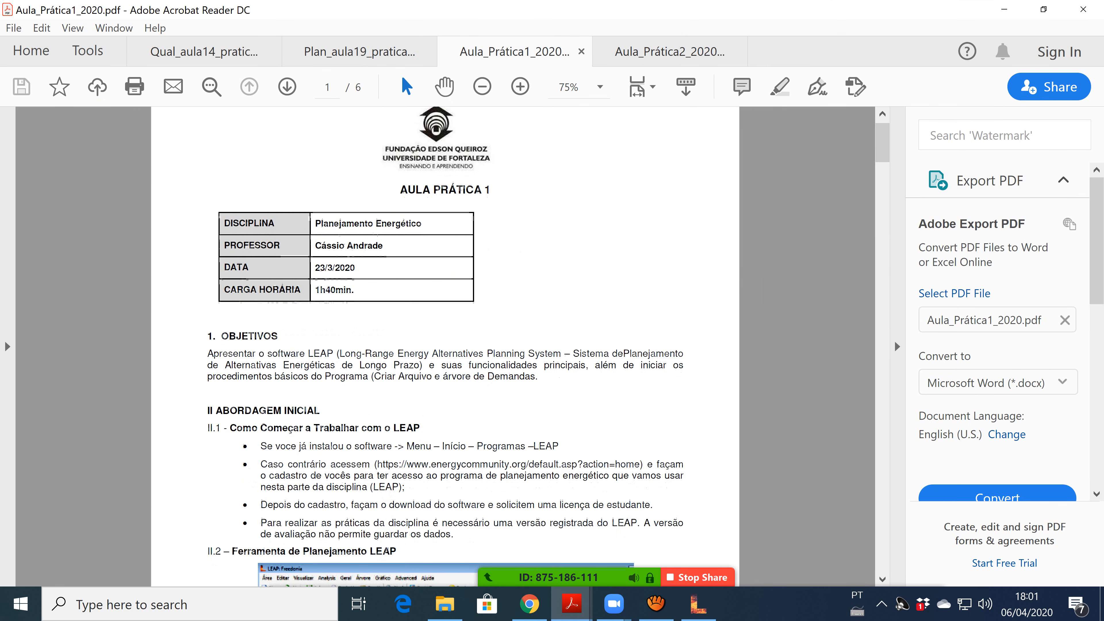
pyautogui.scroll(-5, 446, 347)
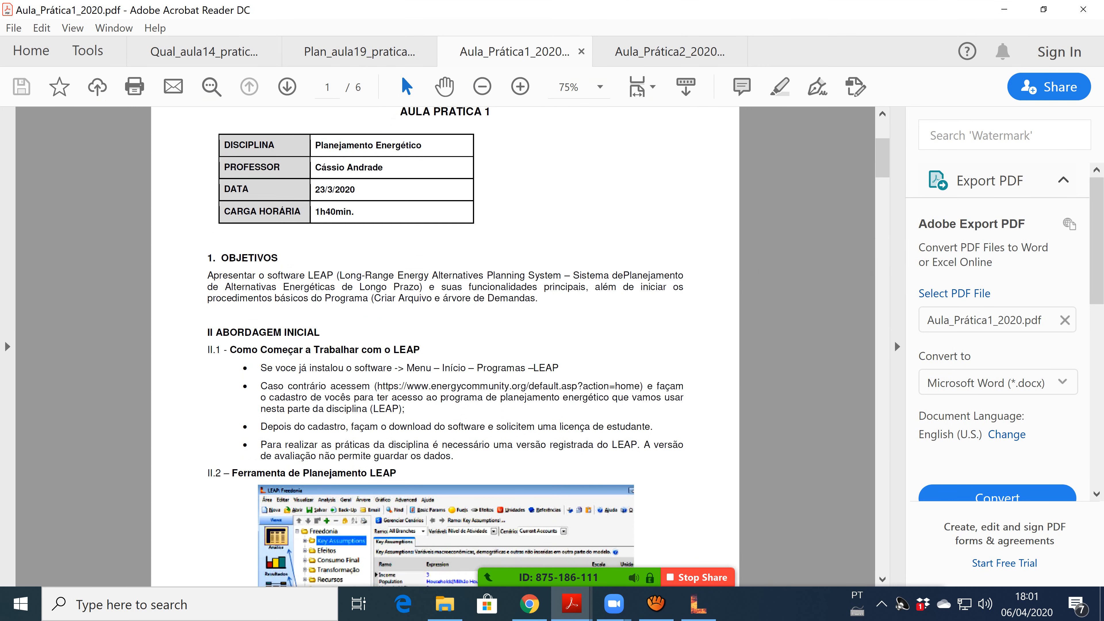
pyautogui.scroll(-1, 446, 346)
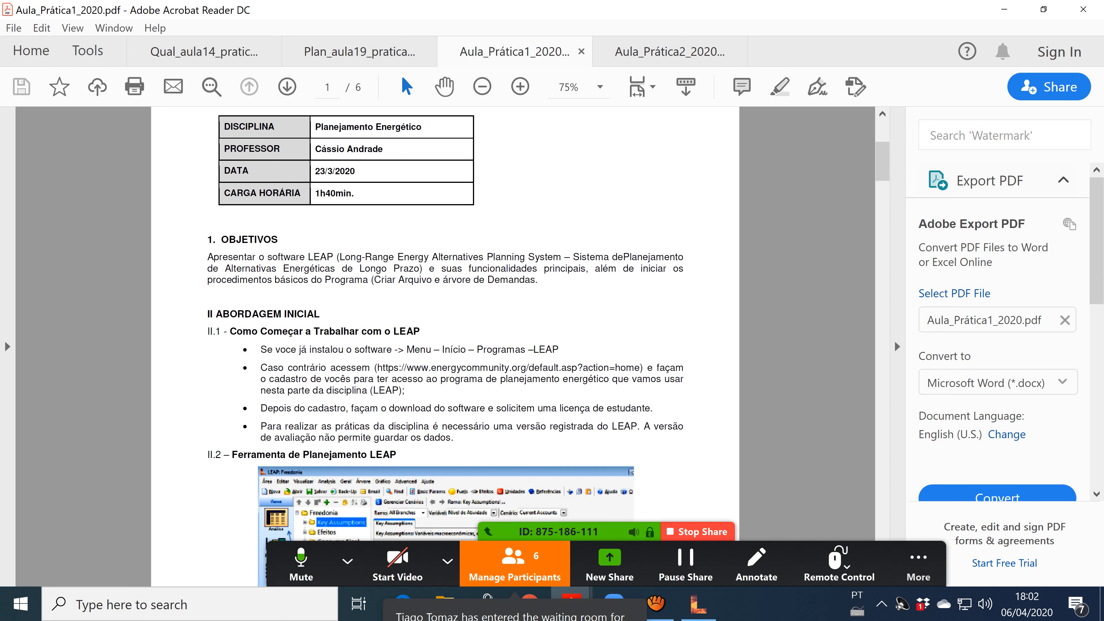
# Admit the waiting attendee and mute one participant from the Participants list.
pyautogui.click(515, 564)
pyautogui.moveTo(619, 217)
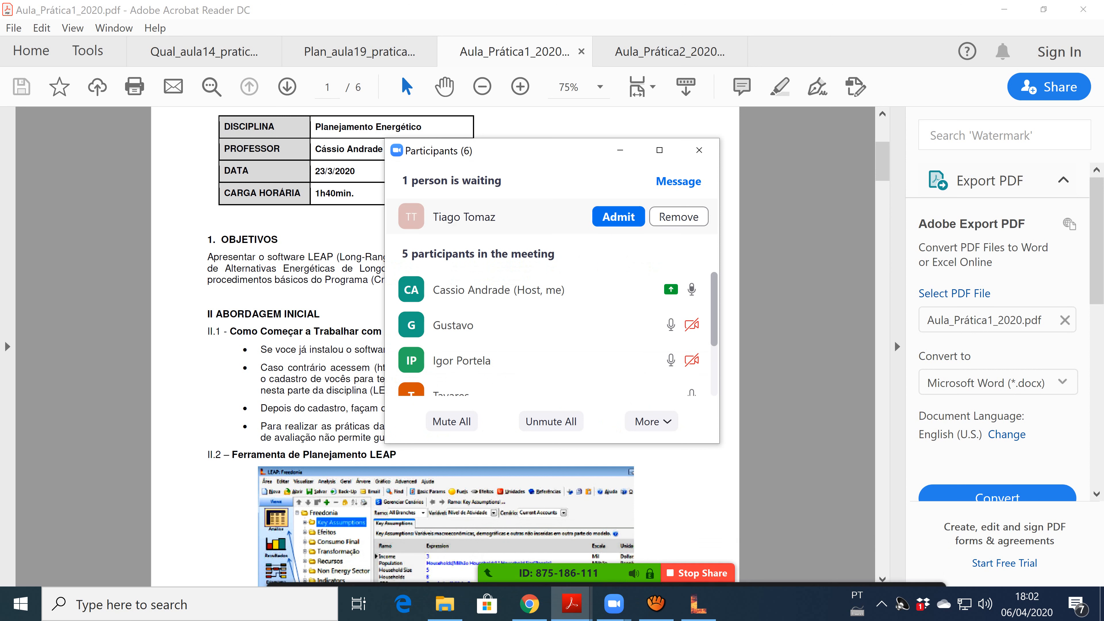
pyautogui.click(618, 216)
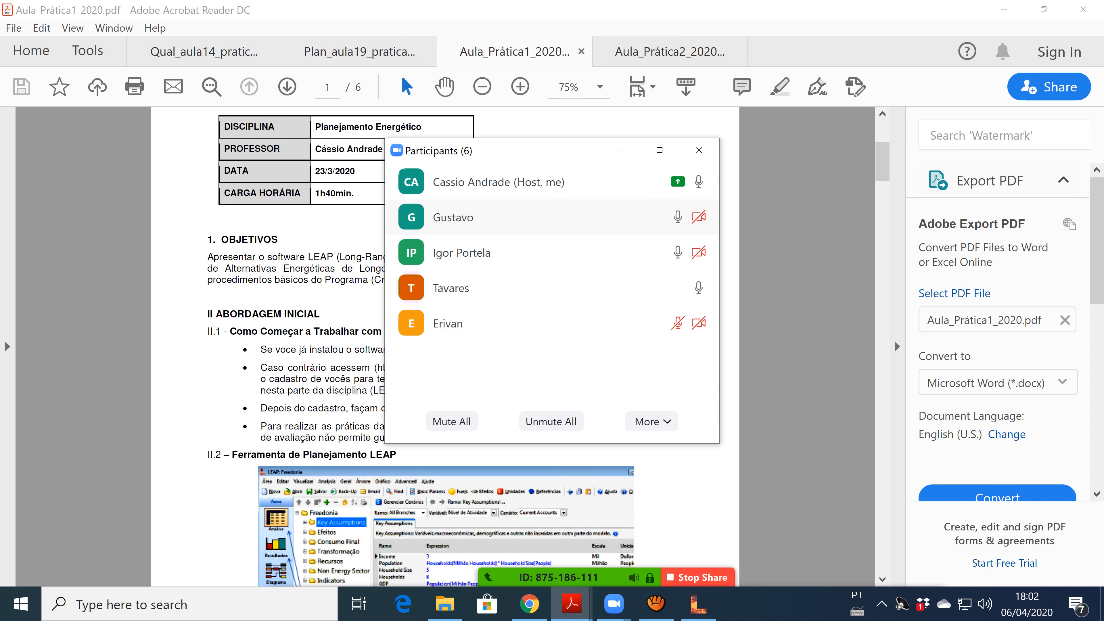
pyautogui.click(624, 217)
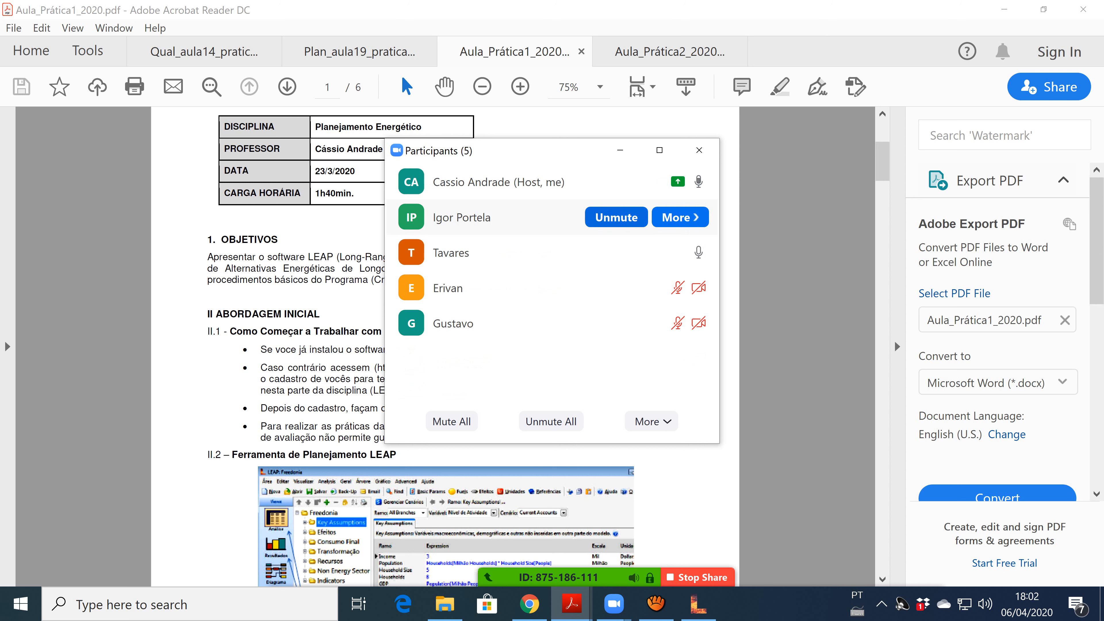
pyautogui.click(620, 150)
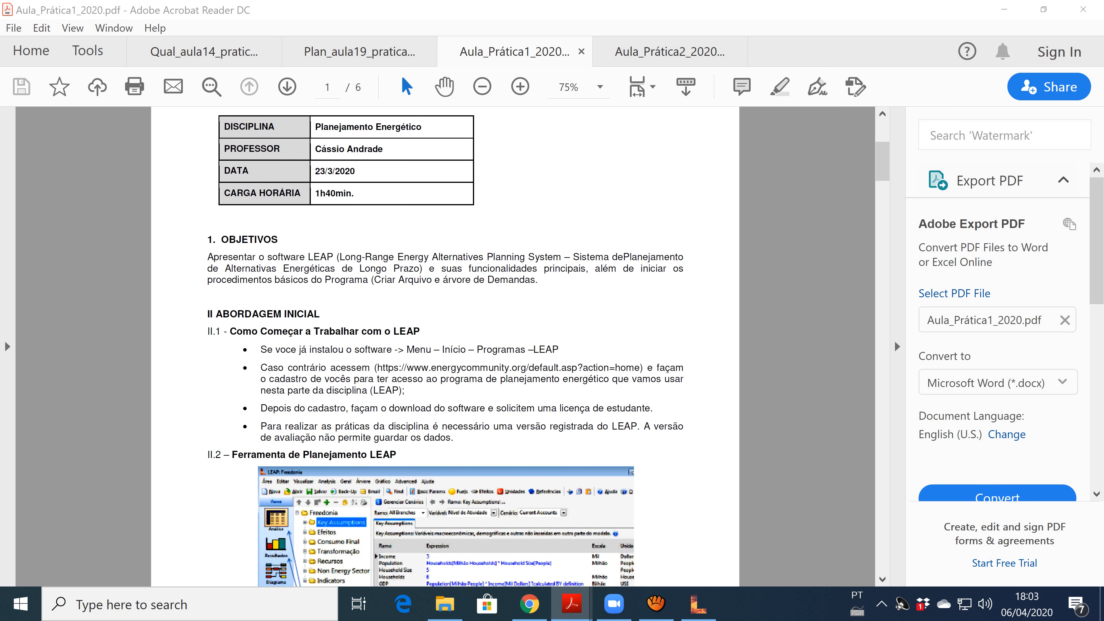
# Scroll the handout down to the II.2 Ferramenta de Planejamento LEAP screenshot.
pyautogui.scroll(-1, 446, 346)
pyautogui.scroll(-2, 446, 347)
pyautogui.scroll(-2, 445, 347)
pyautogui.scroll(-3, 445, 346)
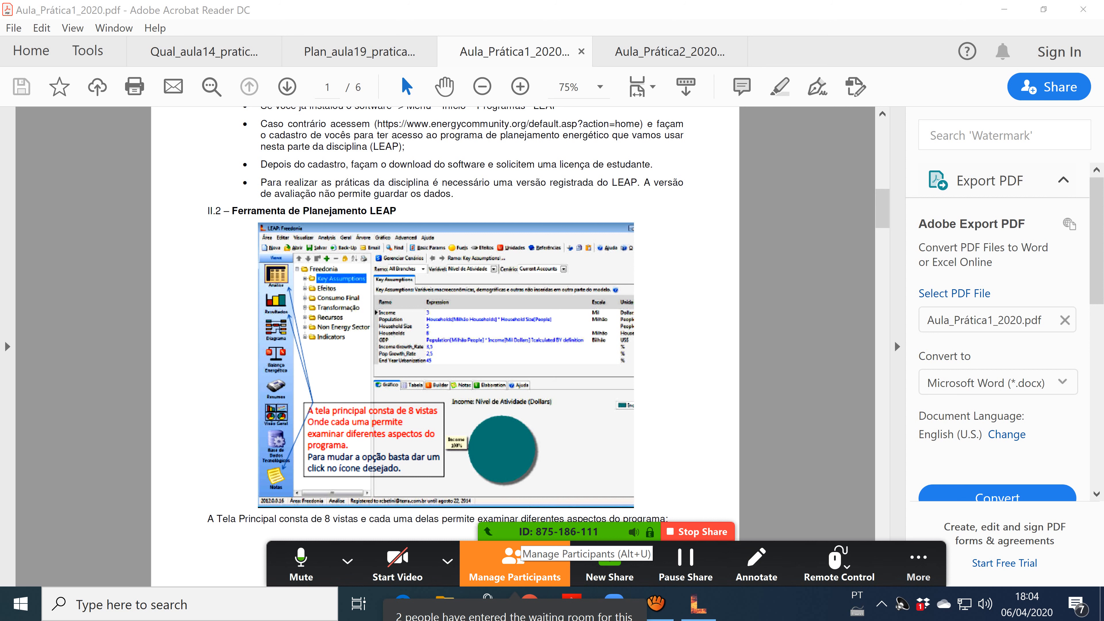
# Admit the two people in the waiting room from the Participants list.
pyautogui.click(512, 556)
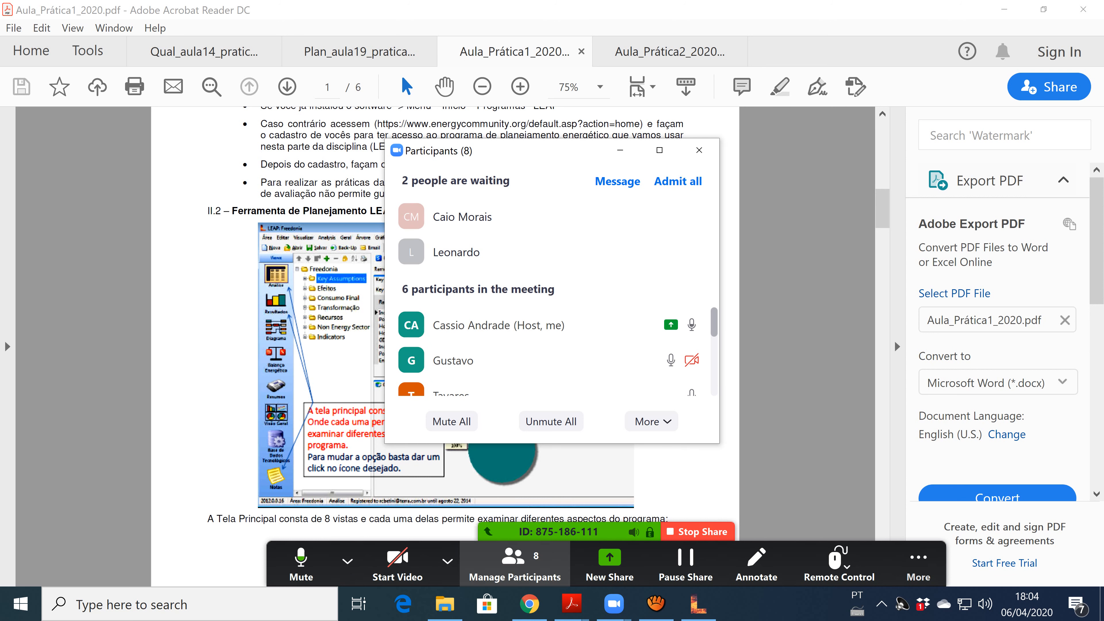
pyautogui.click(619, 252)
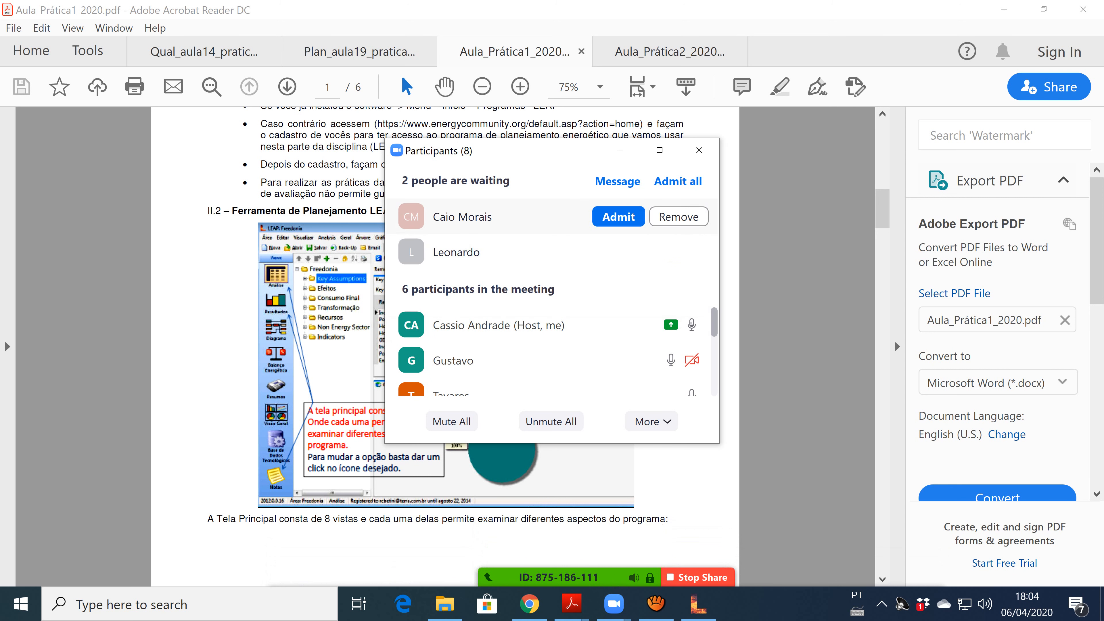
pyautogui.click(618, 216)
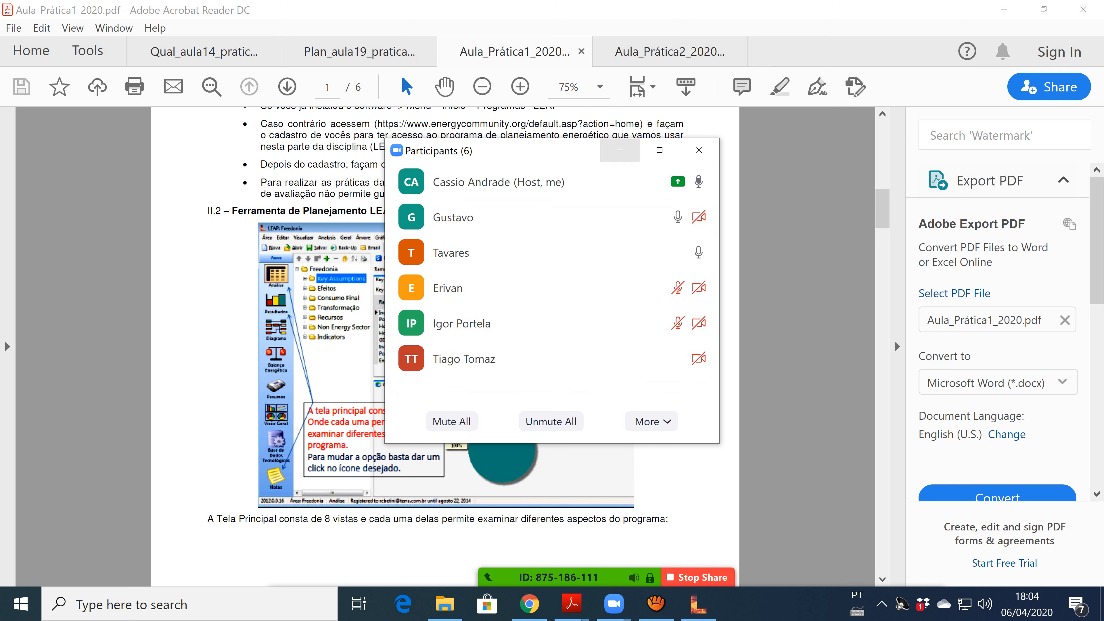
pyautogui.click(621, 148)
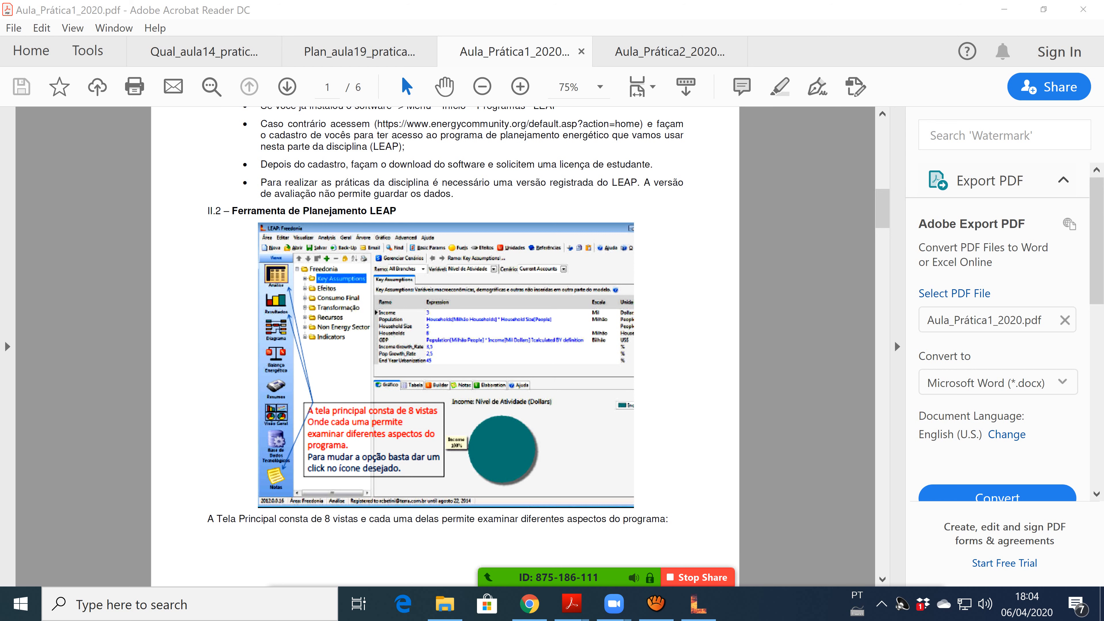
# Scroll to page 2's section II.3 A Tela Analysis and its annotated LEAP screenshot.
pyautogui.scroll(-10, 446, 346)
pyautogui.press('pageup')
pyautogui.press('pagedown')
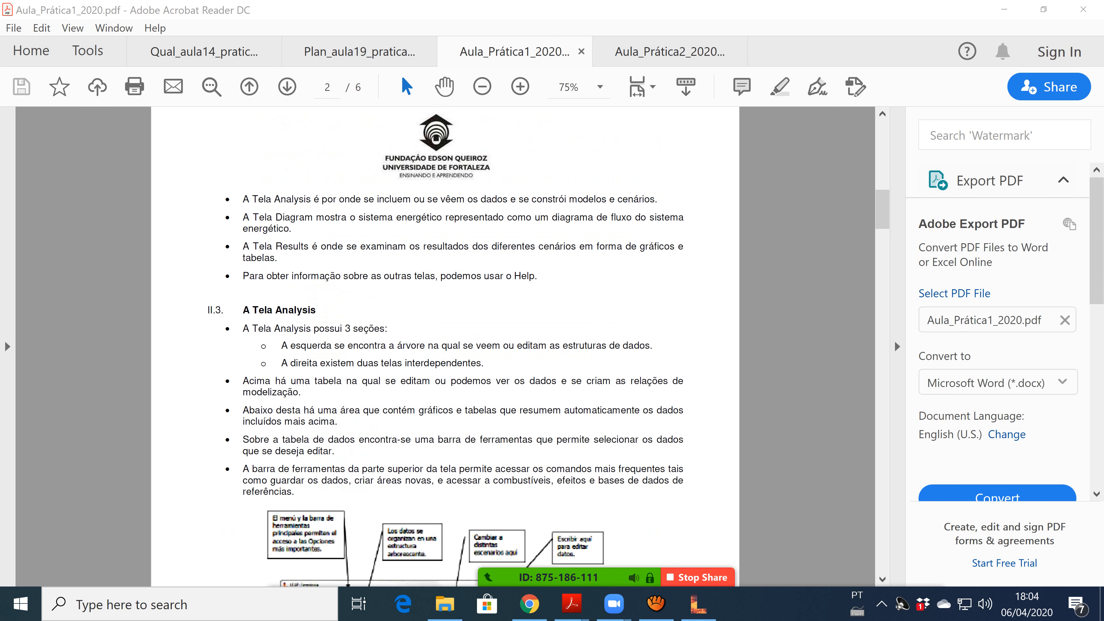
pyautogui.scroll(-5, 446, 347)
pyautogui.scroll(-4, 445, 347)
pyautogui.scroll(-1, 446, 346)
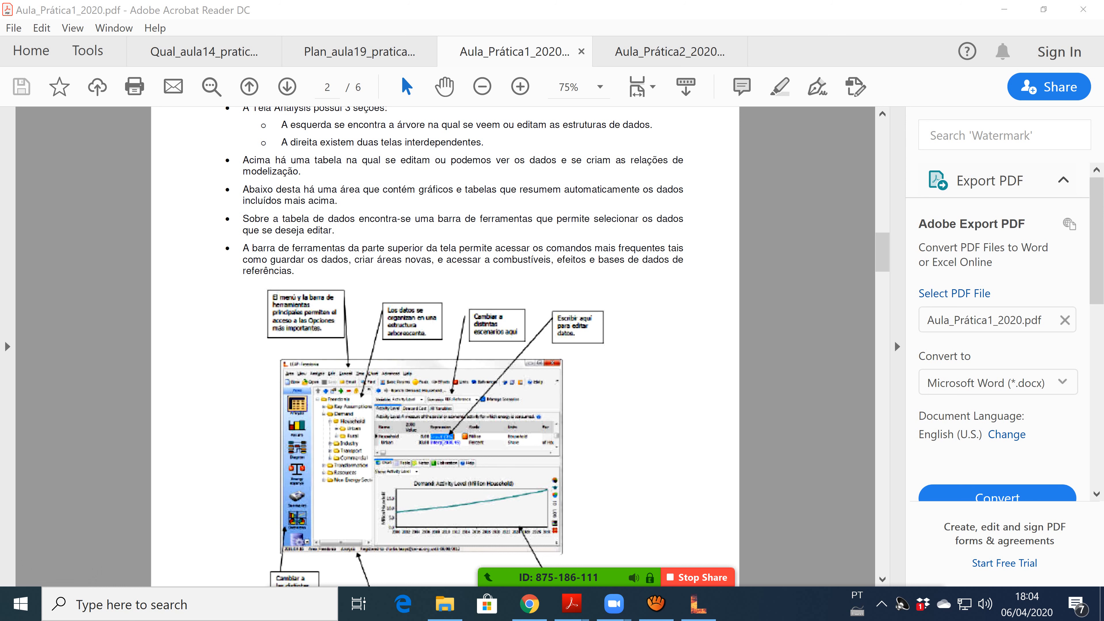
pyautogui.scroll(1, 445, 347)
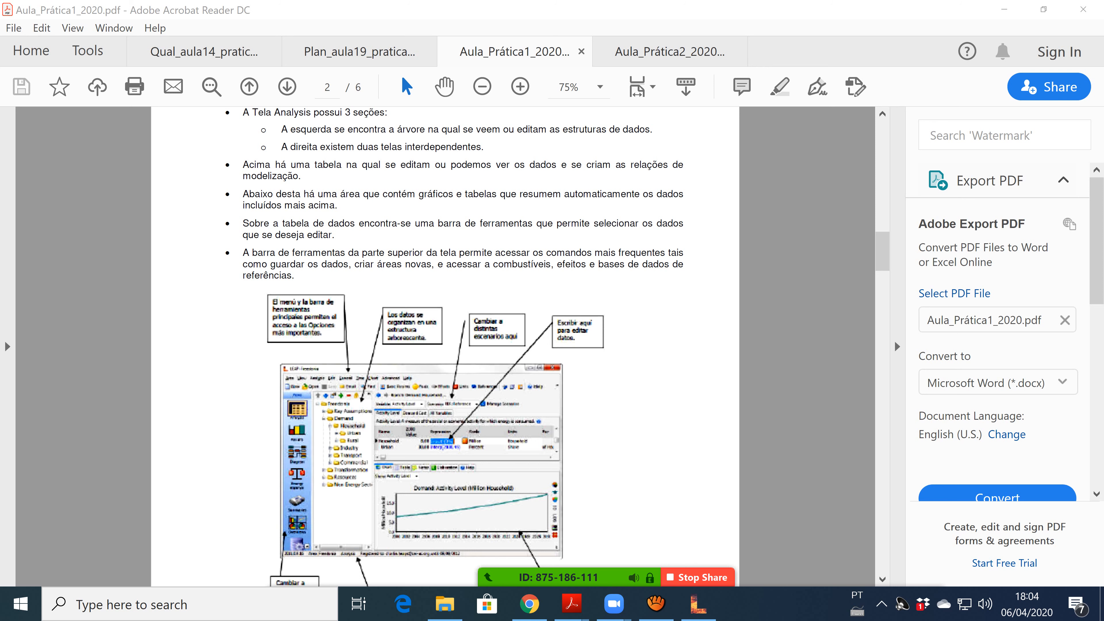
pyautogui.scroll(-5, 445, 346)
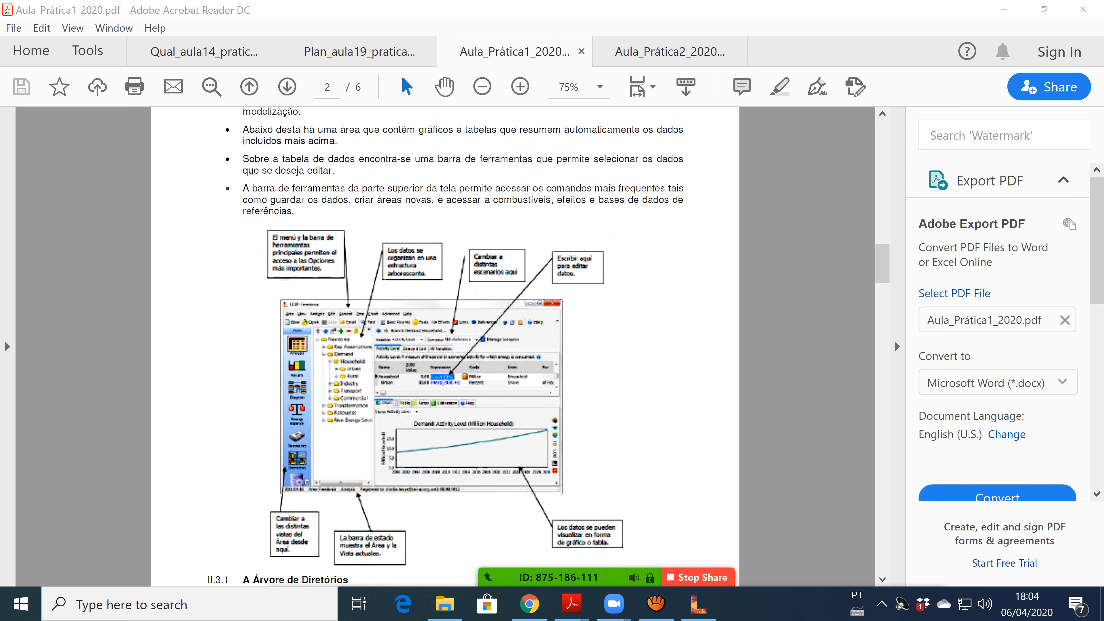
pyautogui.scroll(-1, 445, 346)
pyautogui.scroll(3, 445, 346)
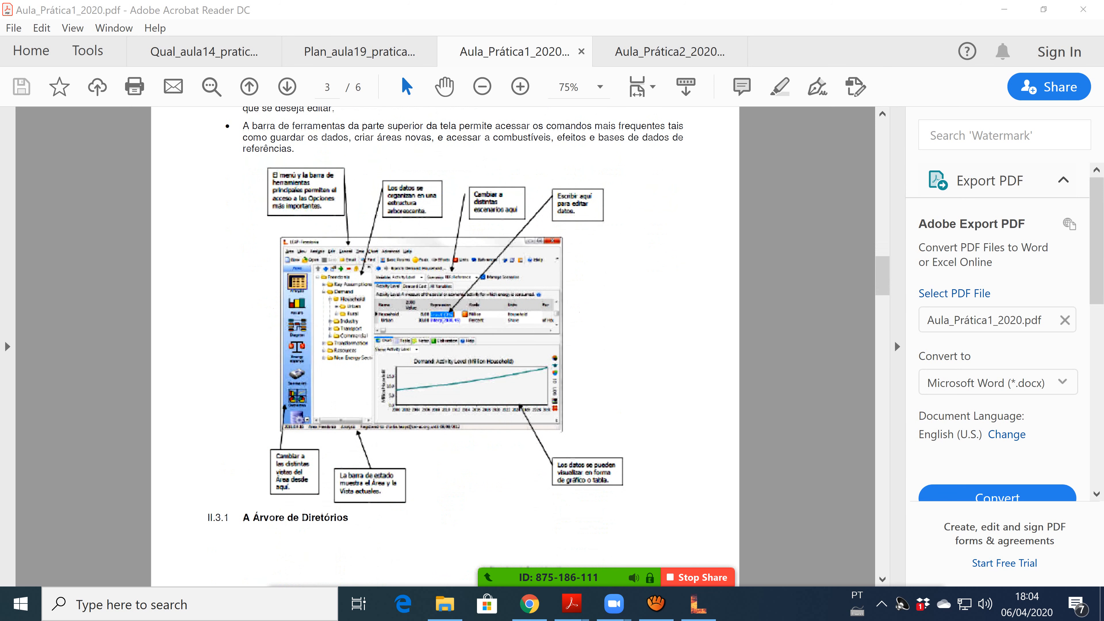
pyautogui.scroll(3, 445, 346)
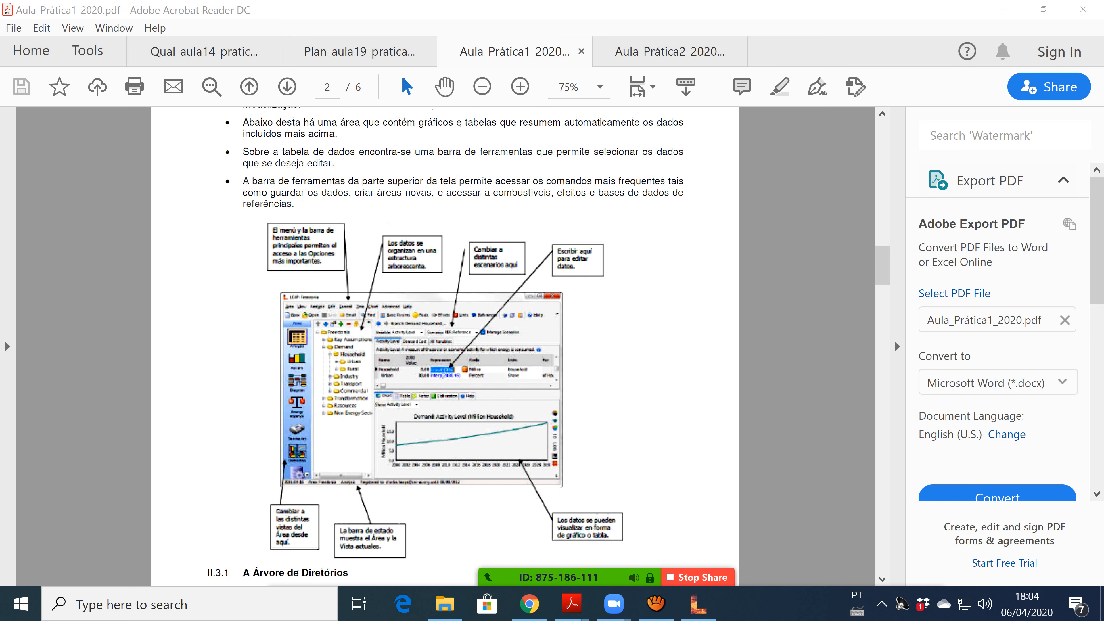
pyautogui.scroll(1, 445, 346)
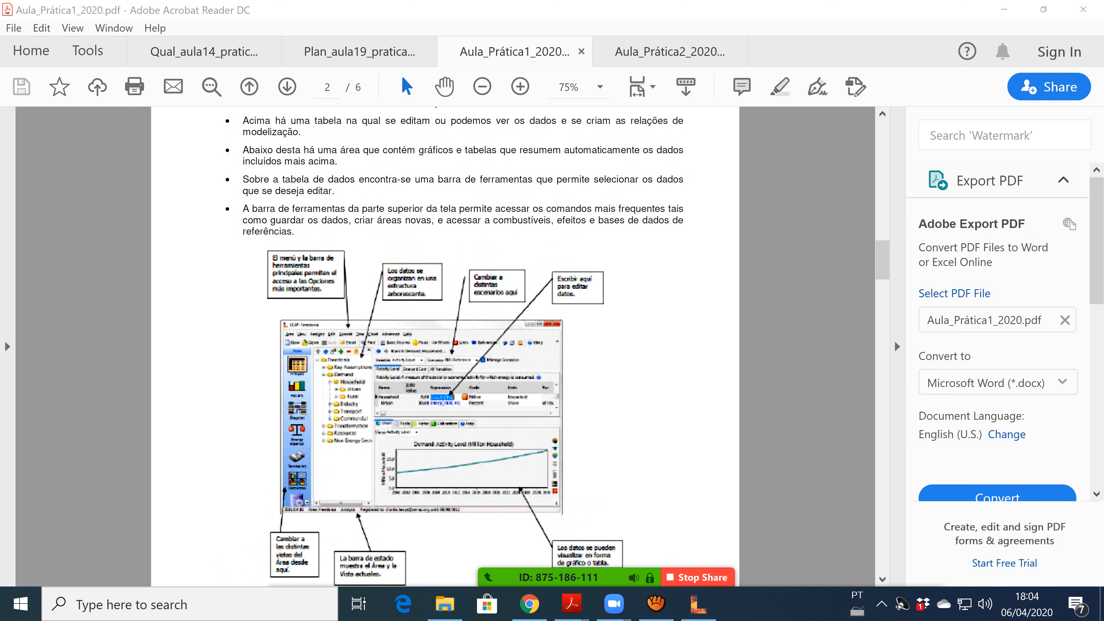
pyautogui.moveTo(614, 604)
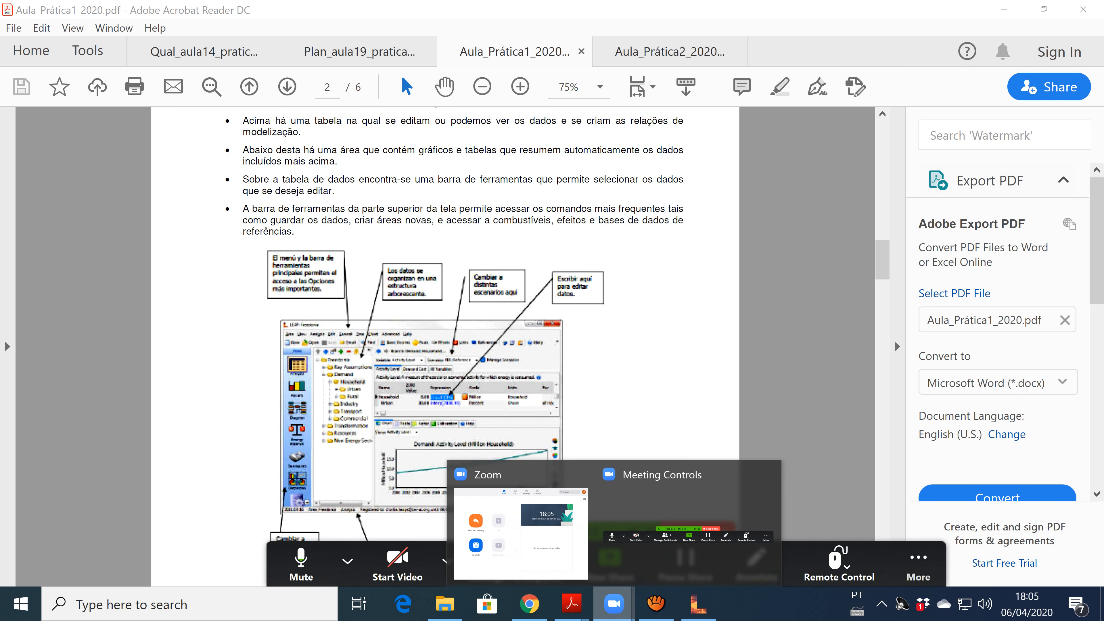
pyautogui.click(639, 533)
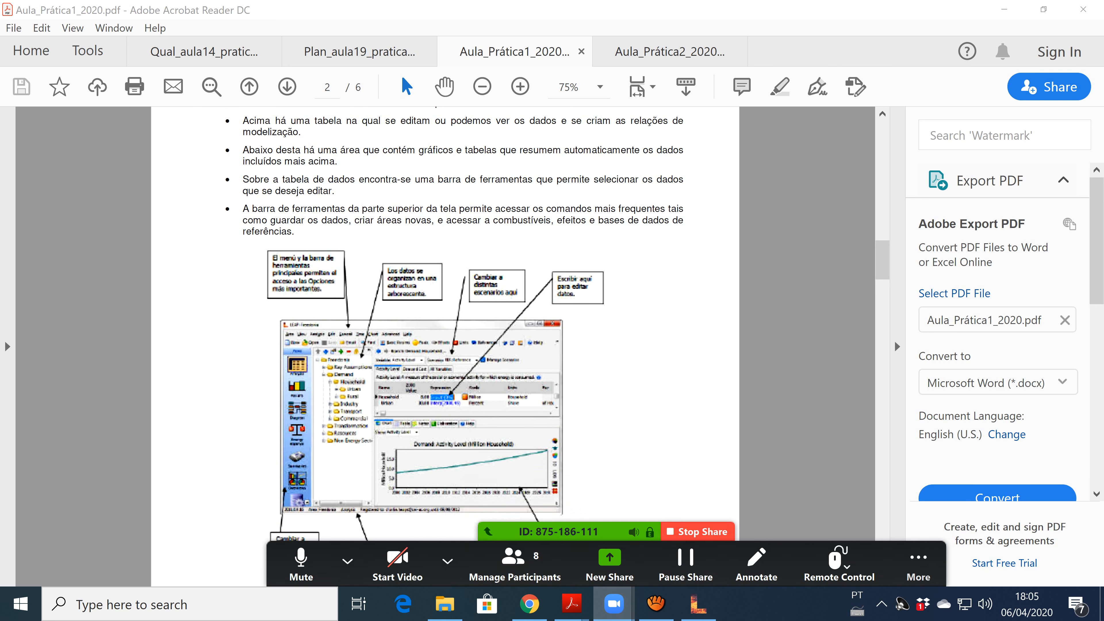
# Switch the Zoom screen share to the LEAP: Brasdonia window.
pyautogui.click(610, 565)
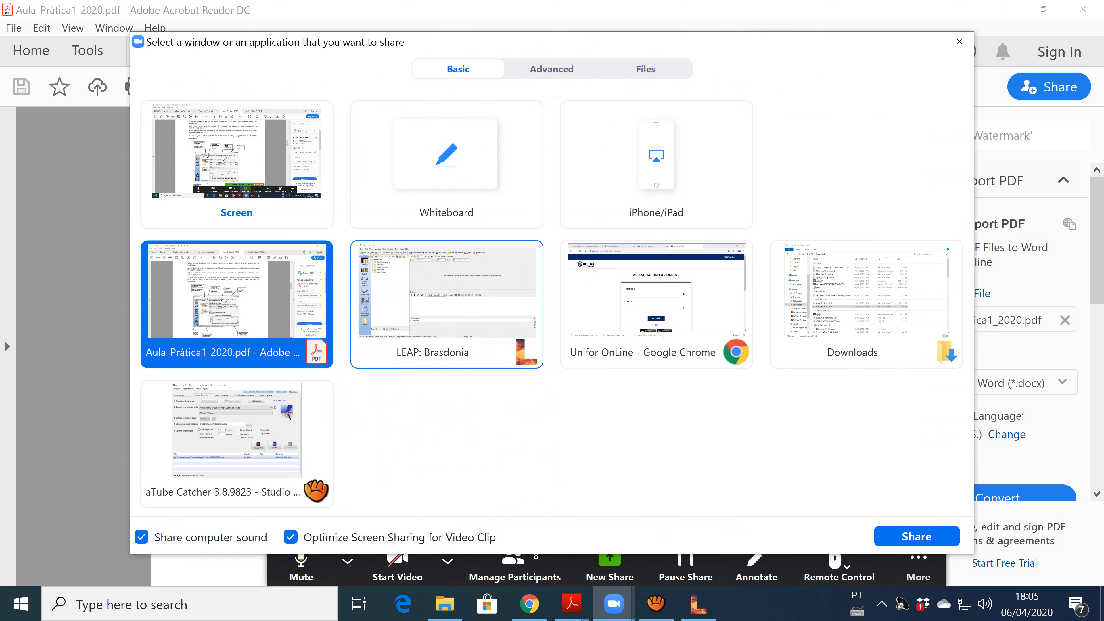
pyautogui.click(446, 301)
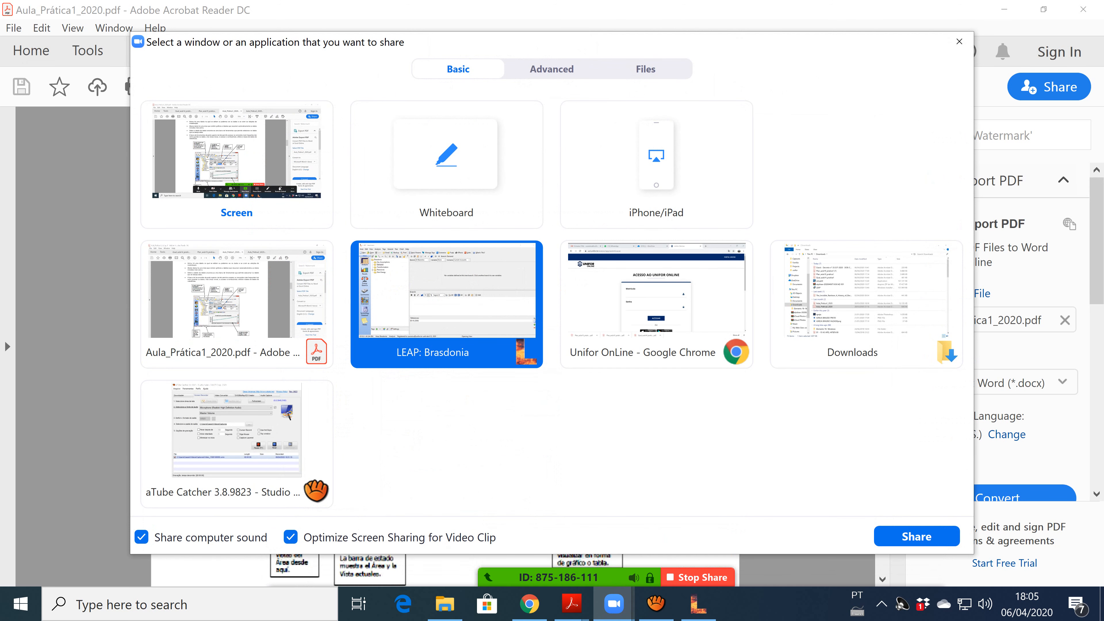
pyautogui.click(916, 537)
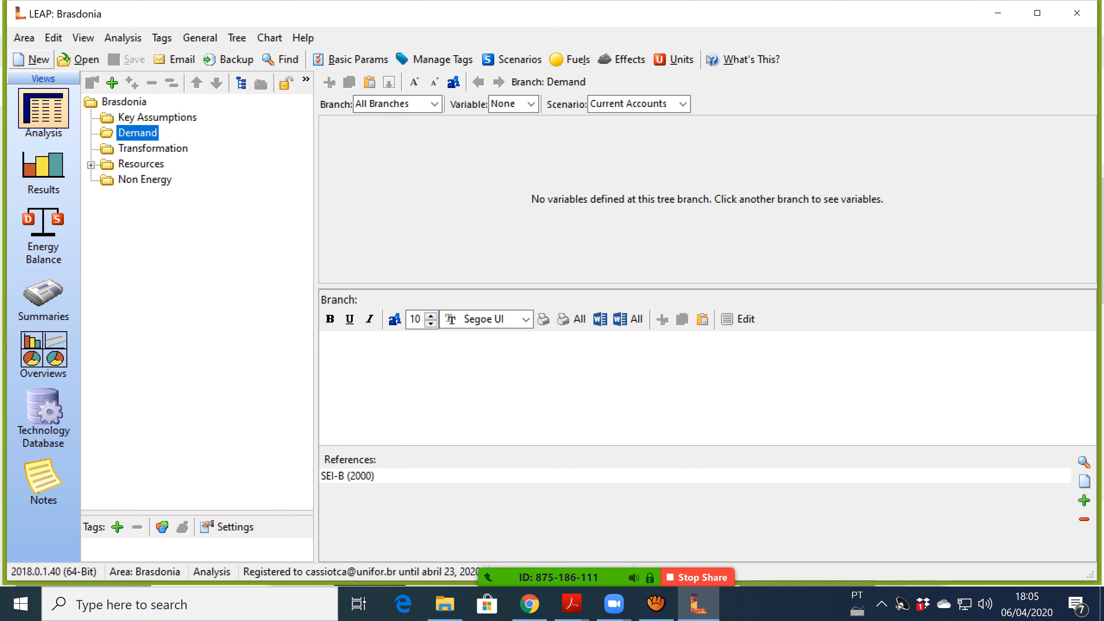
# Browse the saved areas under Area > Open and choose Freedonia.
pyautogui.click(24, 38)
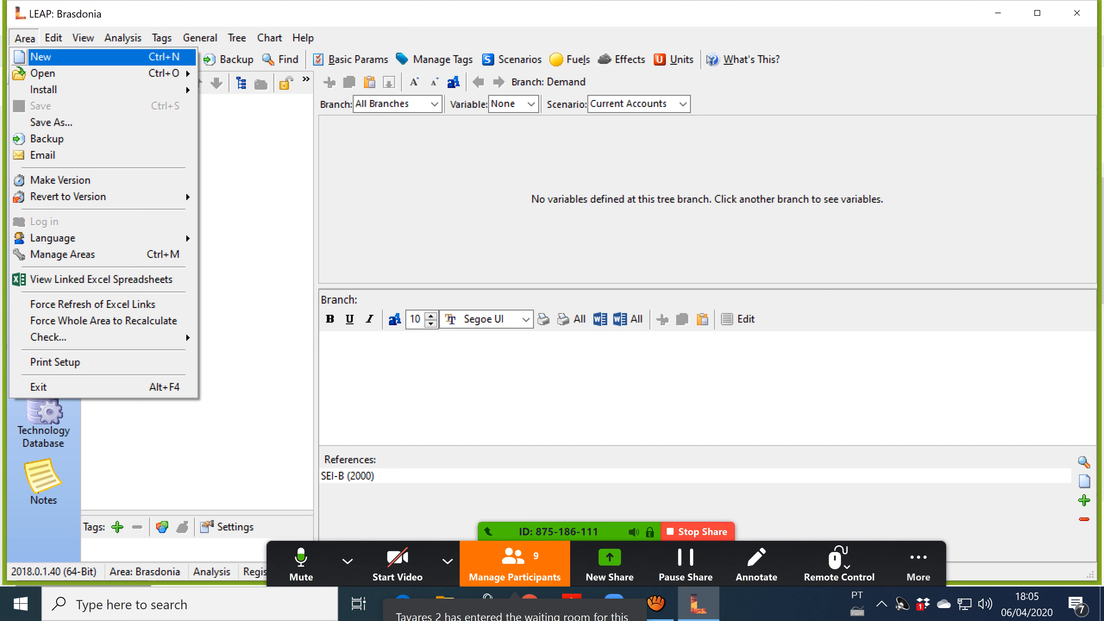
pyautogui.moveTo(65, 73)
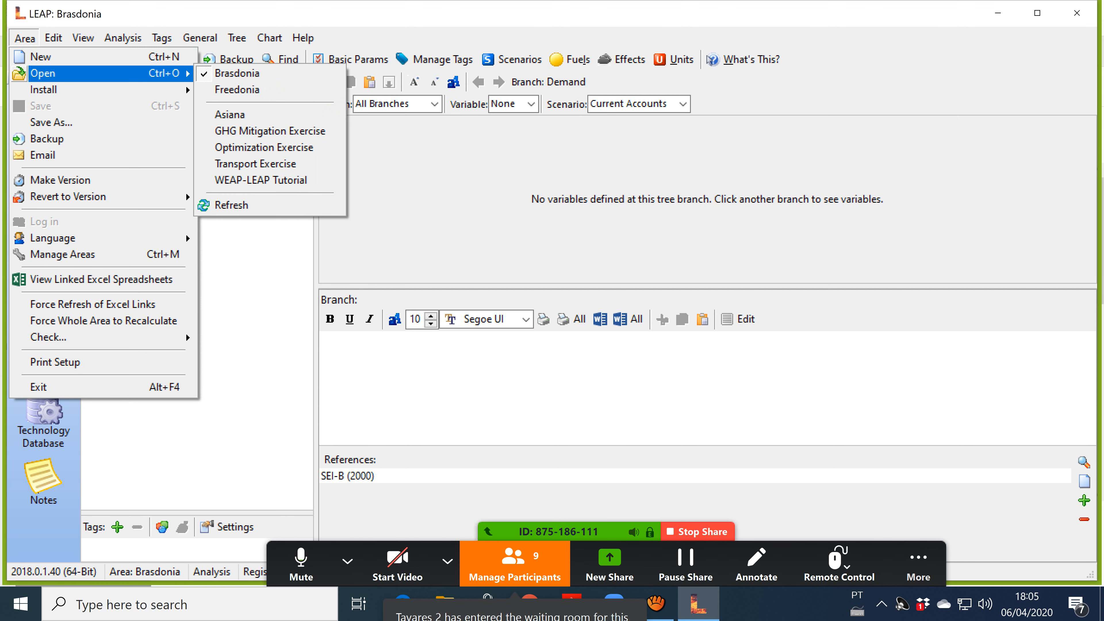
pyautogui.press('Down')
pyautogui.press('Down')
pyautogui.press('Down')
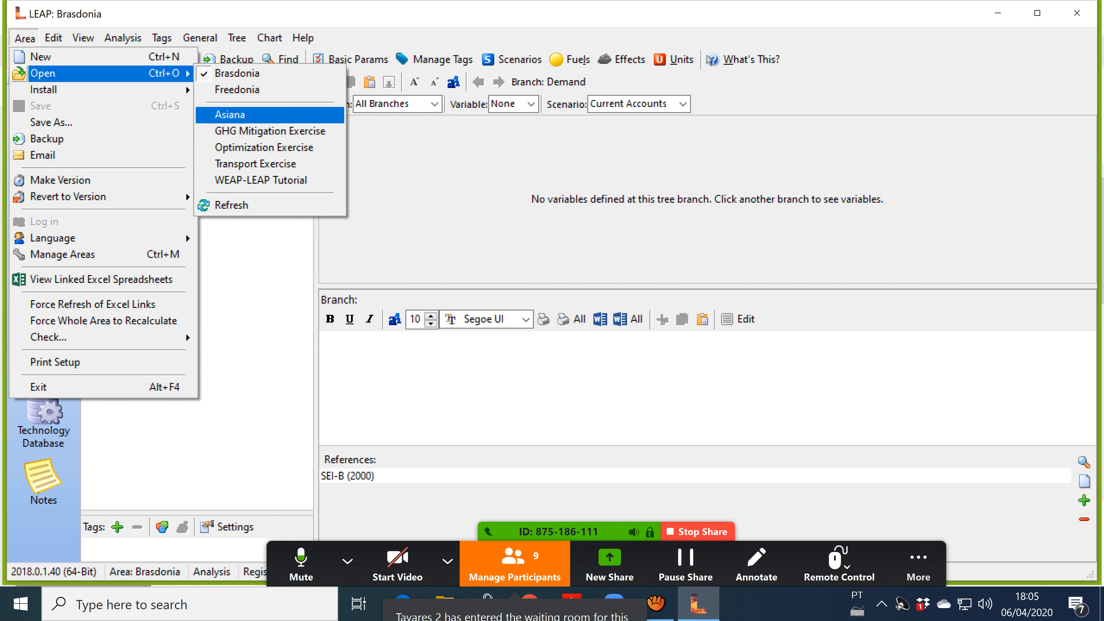
pyautogui.press('Down')
pyautogui.press('Down')
pyautogui.press('Down')
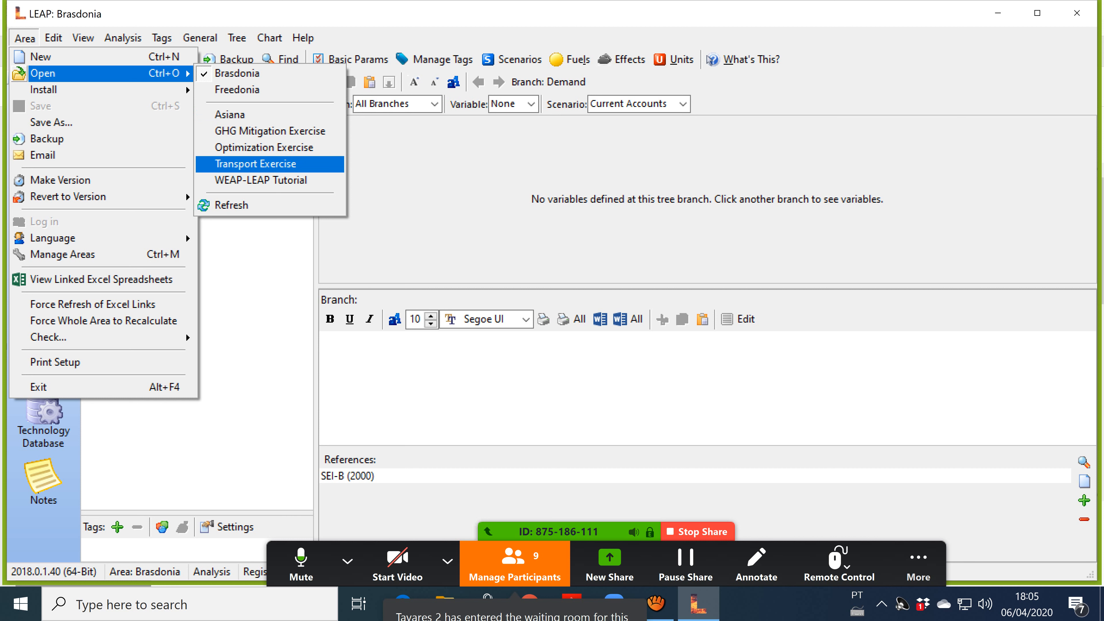
pyautogui.press('Up')
pyautogui.press('Up')
pyautogui.press('Up')
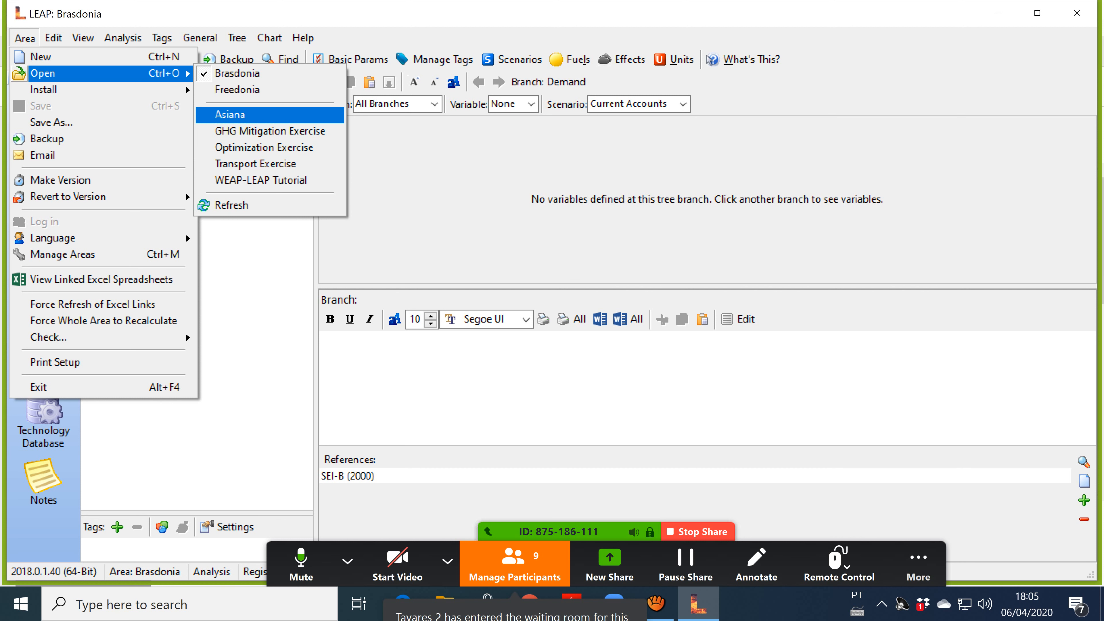
pyautogui.press('Up')
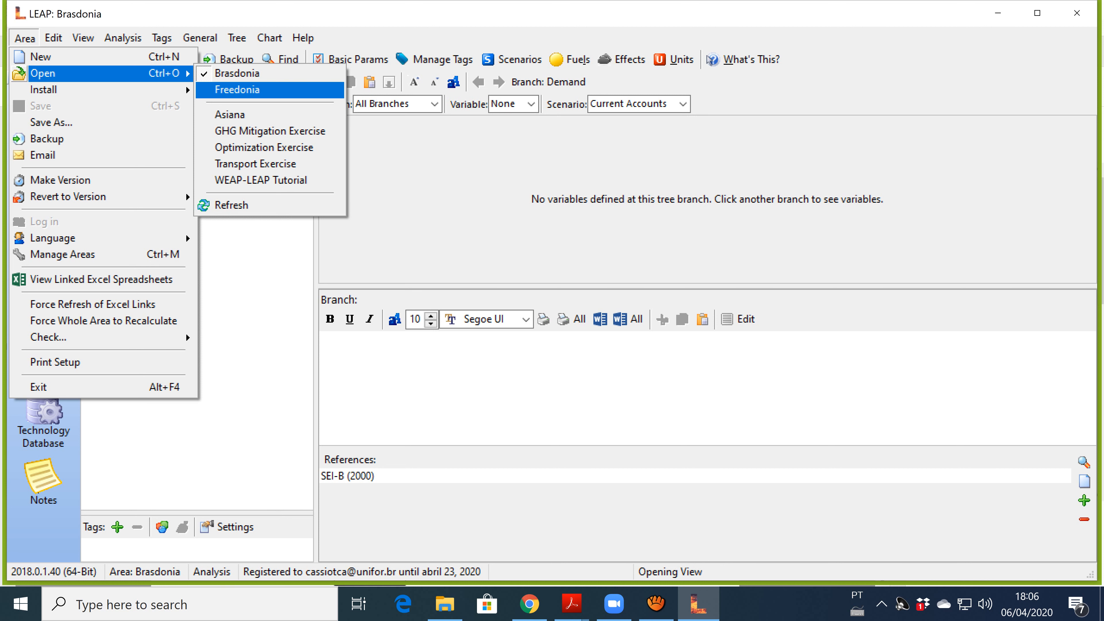
pyautogui.press('Escape')
pyautogui.press('Escape')
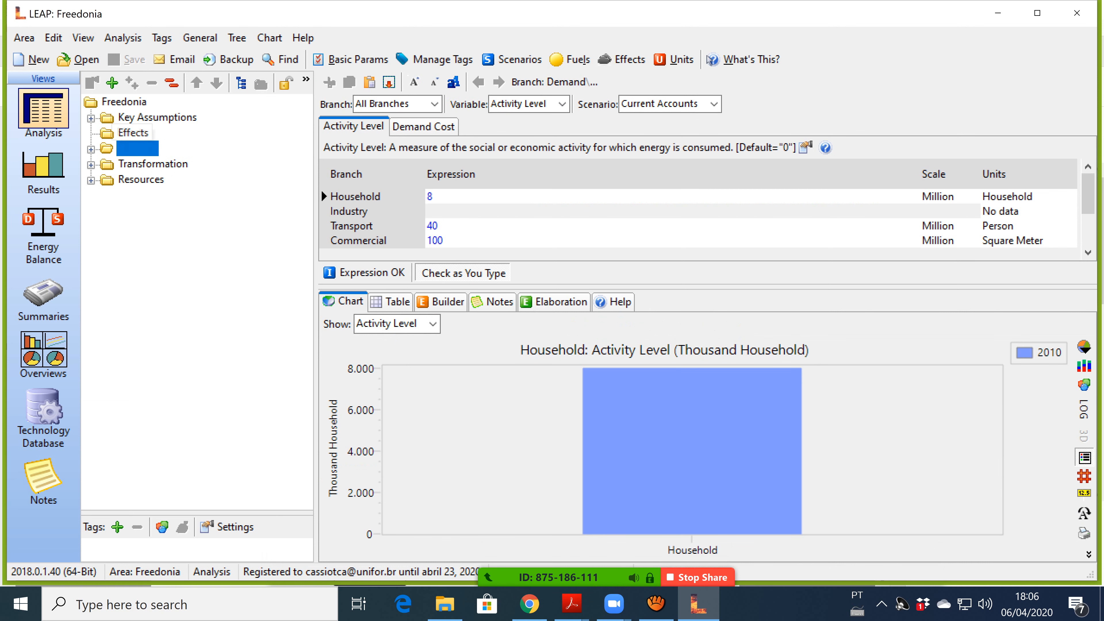
# Expand Freedonia's Demand, Transformation and Resources branches, then collapse Transformation and Resources again.
pyautogui.click(91, 150)
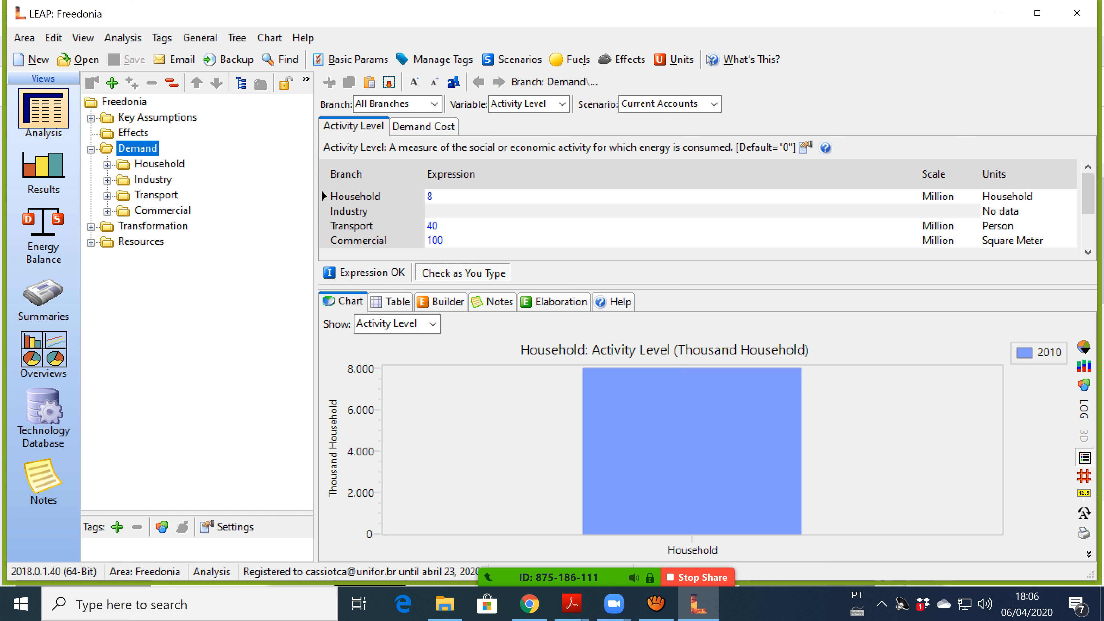
pyautogui.click(91, 226)
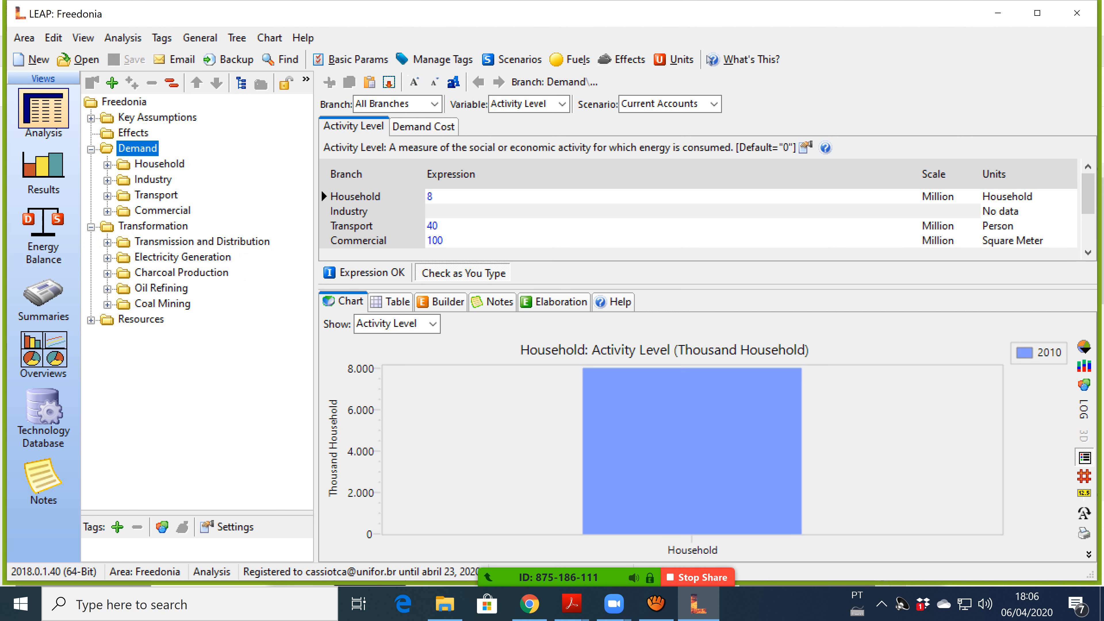
pyautogui.click(91, 320)
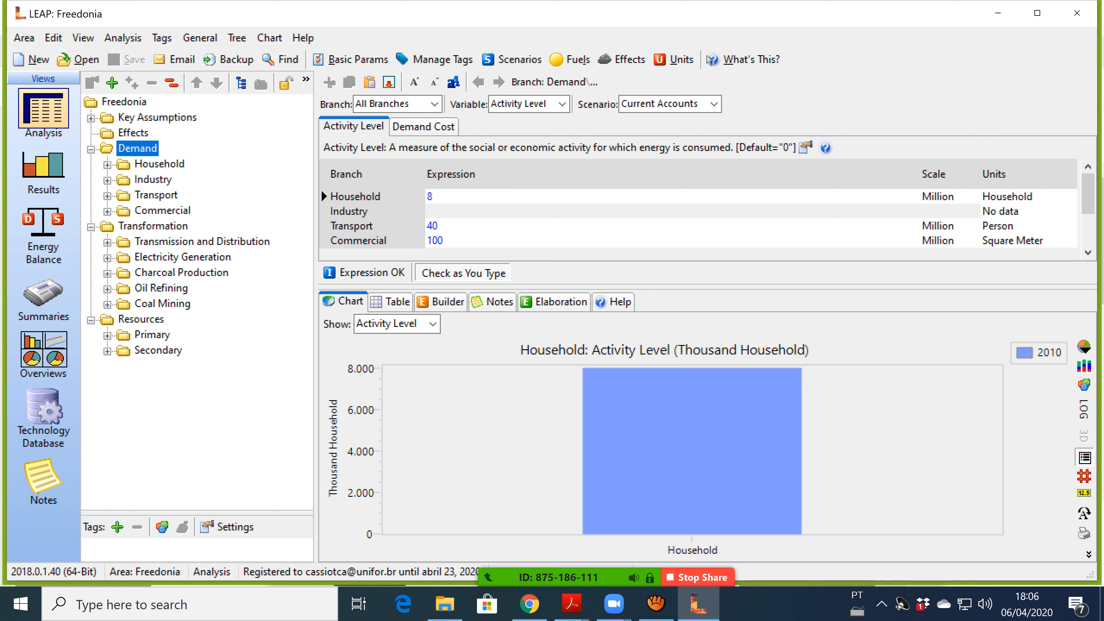
pyautogui.click(91, 320)
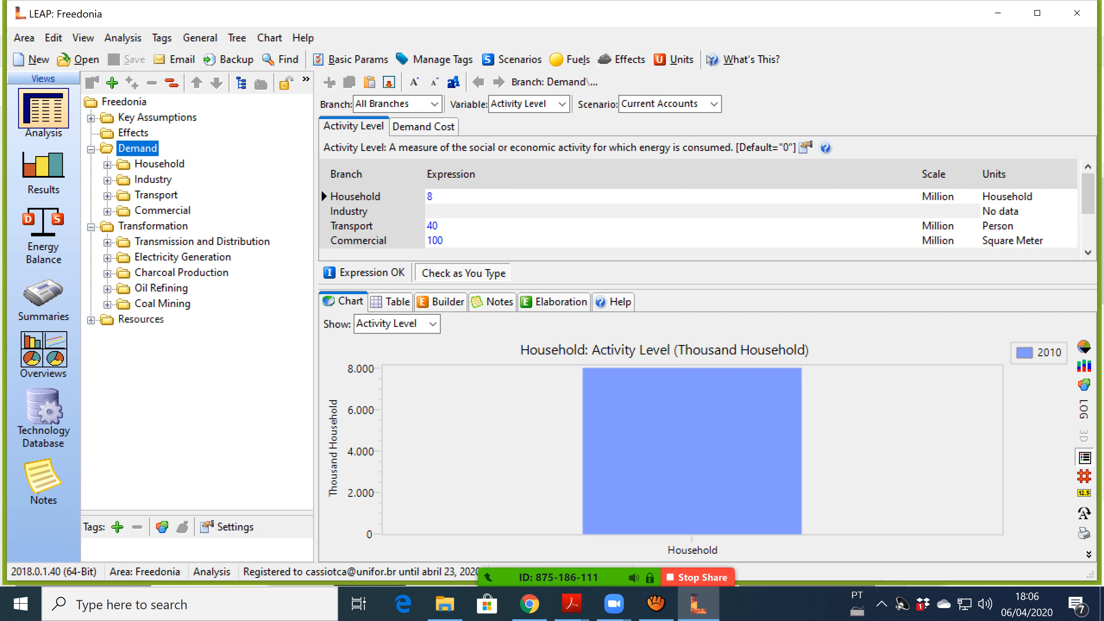
pyautogui.click(91, 227)
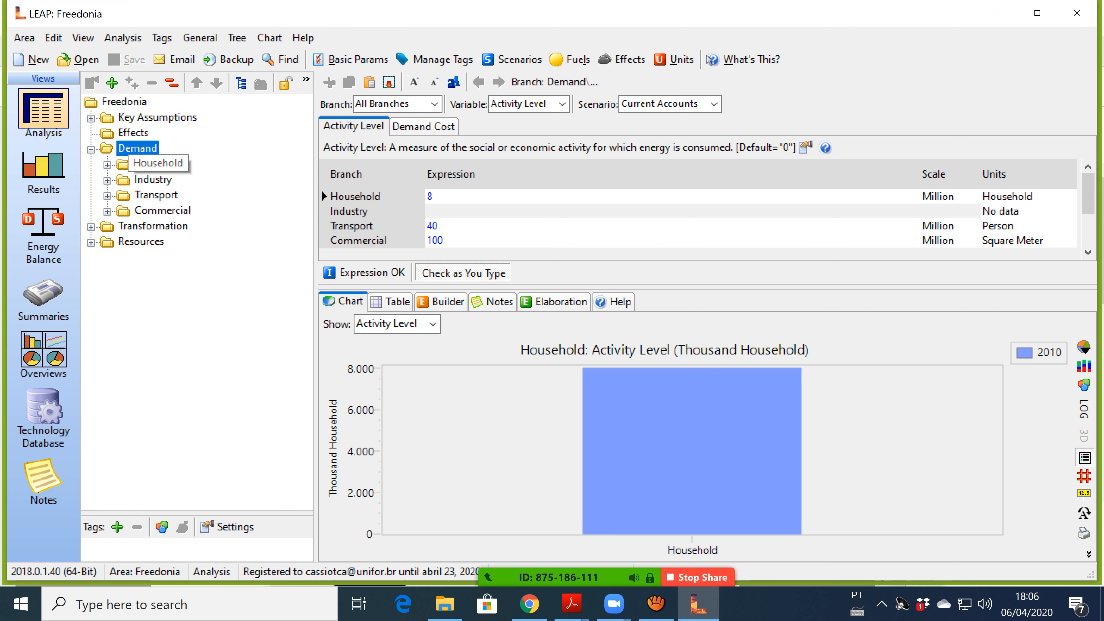
pyautogui.click(24, 38)
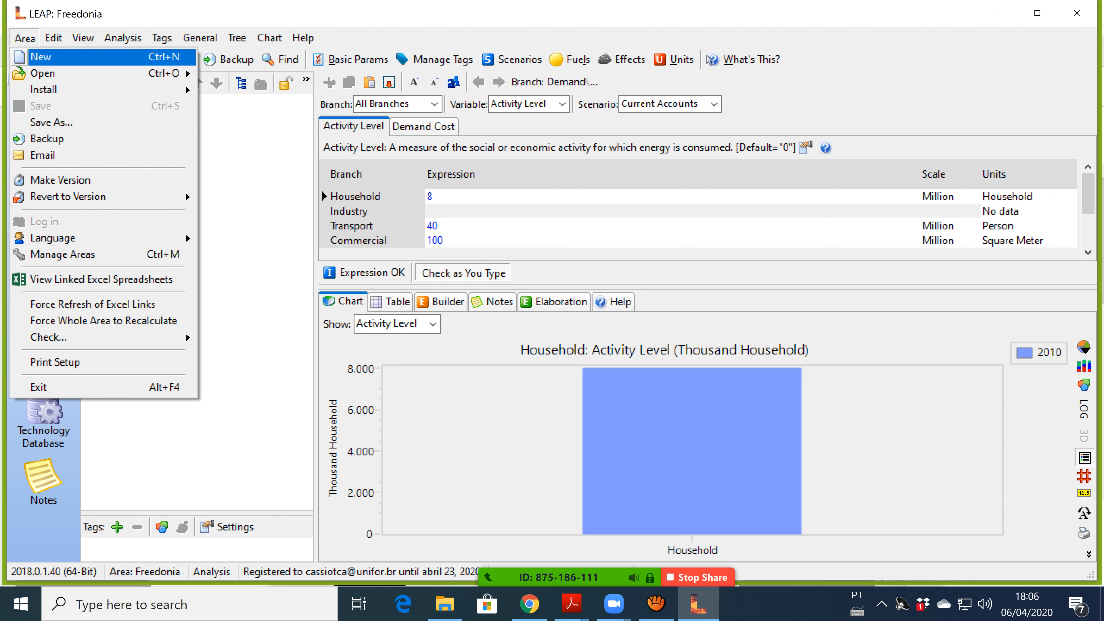
# Try creating a new area named Brasdonia and dismiss the 'already exists' error.
pyautogui.click(41, 57)
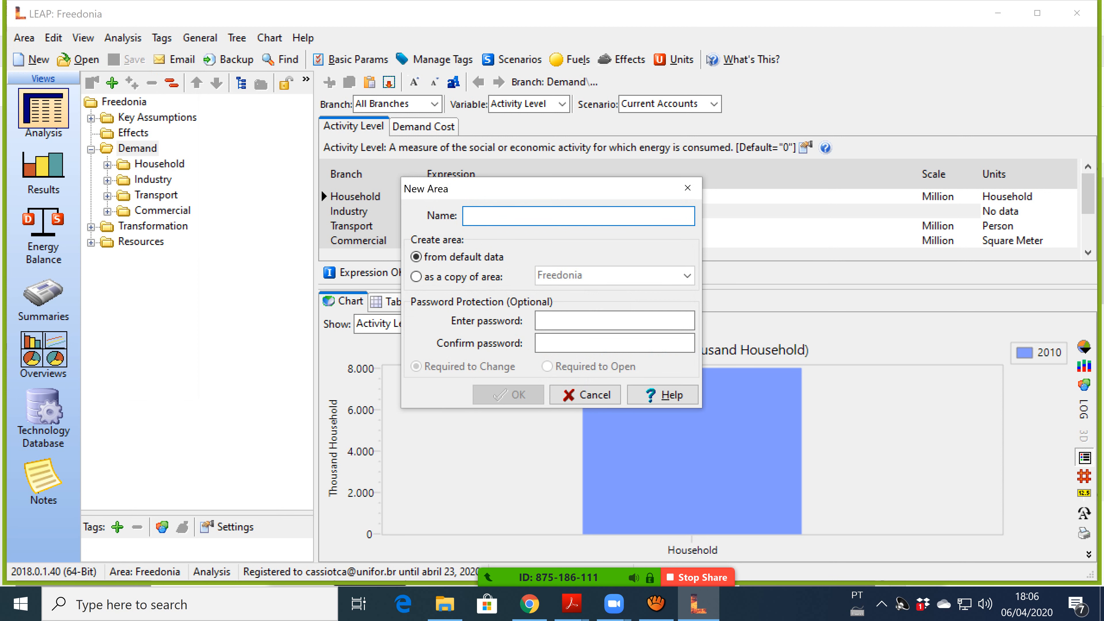
pyautogui.write('Bras')
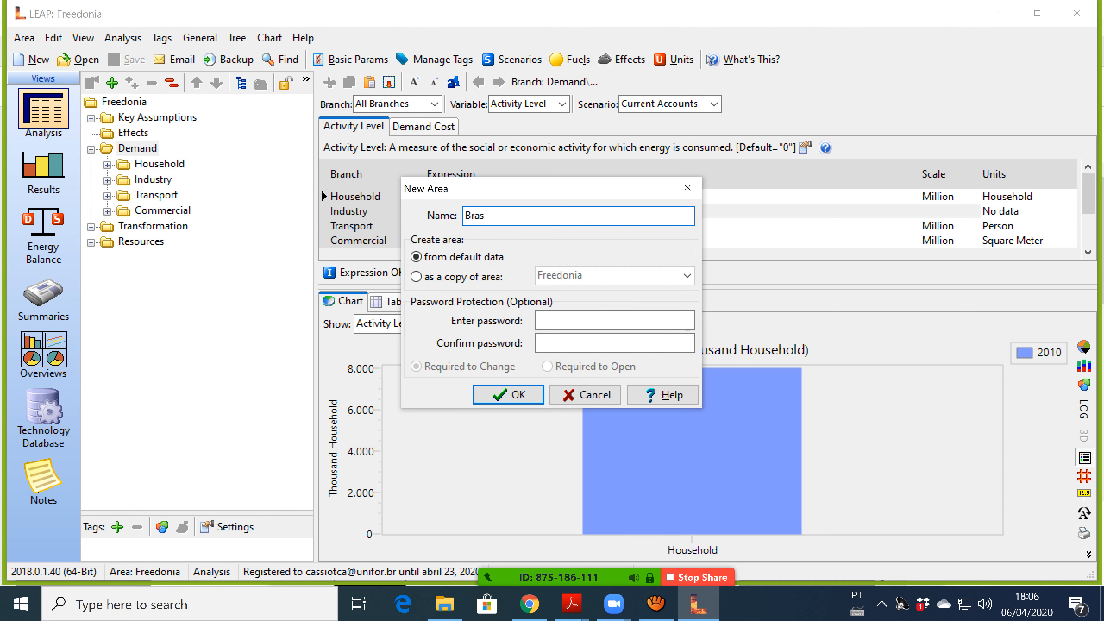
pyautogui.write('donia')
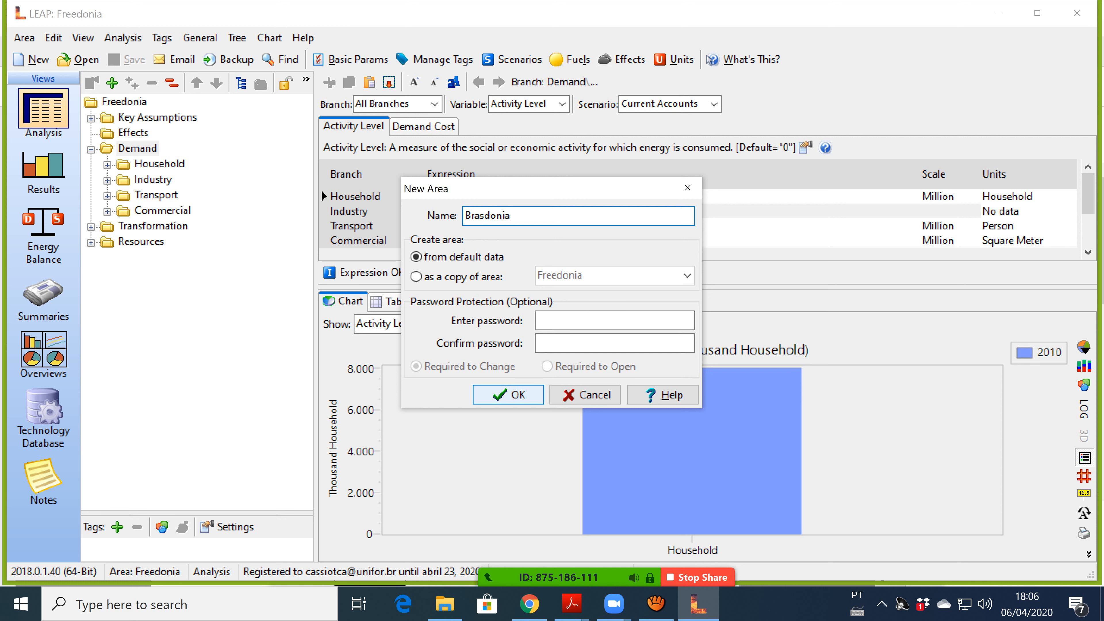
pyautogui.click(508, 395)
pyautogui.press('Return')
pyautogui.click(515, 563)
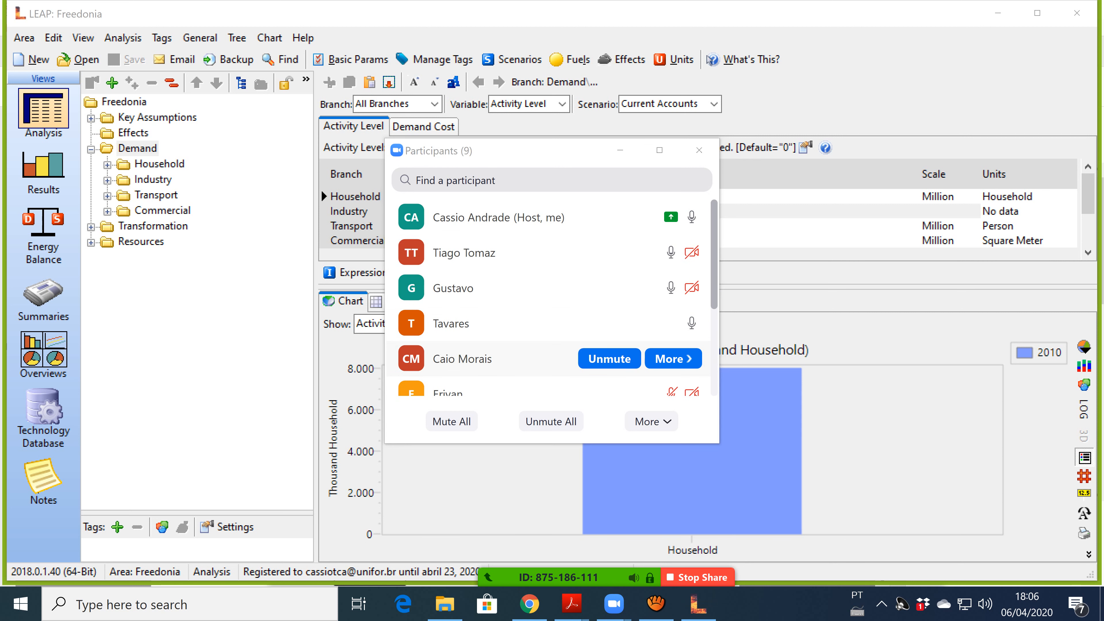
pyautogui.scroll(-2, 552, 358)
pyautogui.scroll(-2, 552, 343)
pyautogui.scroll(5, 552, 344)
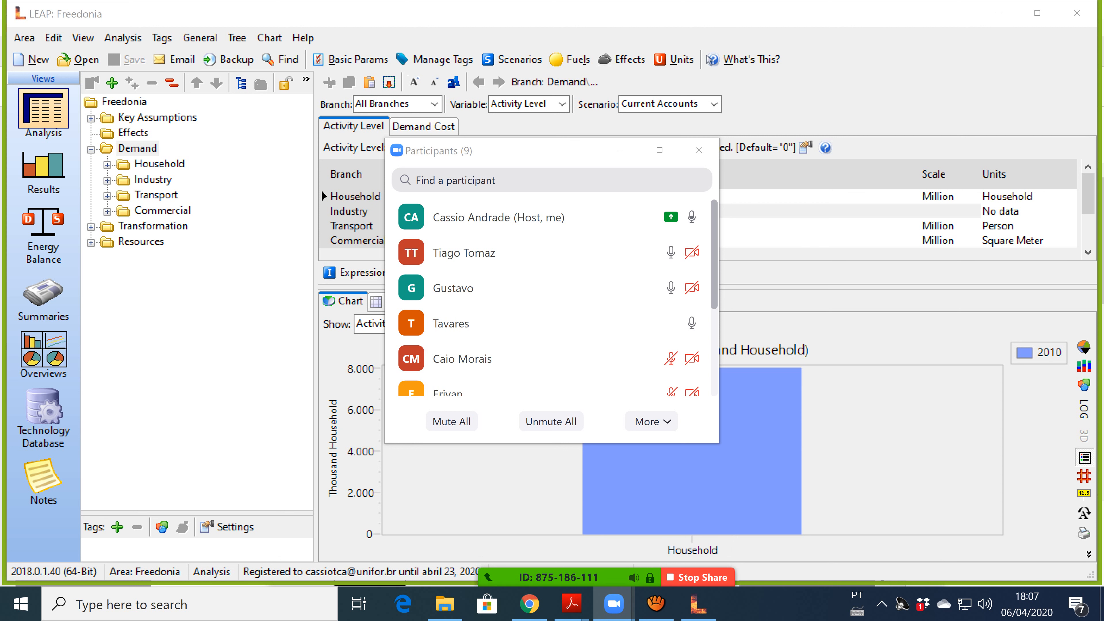
pyautogui.click(699, 150)
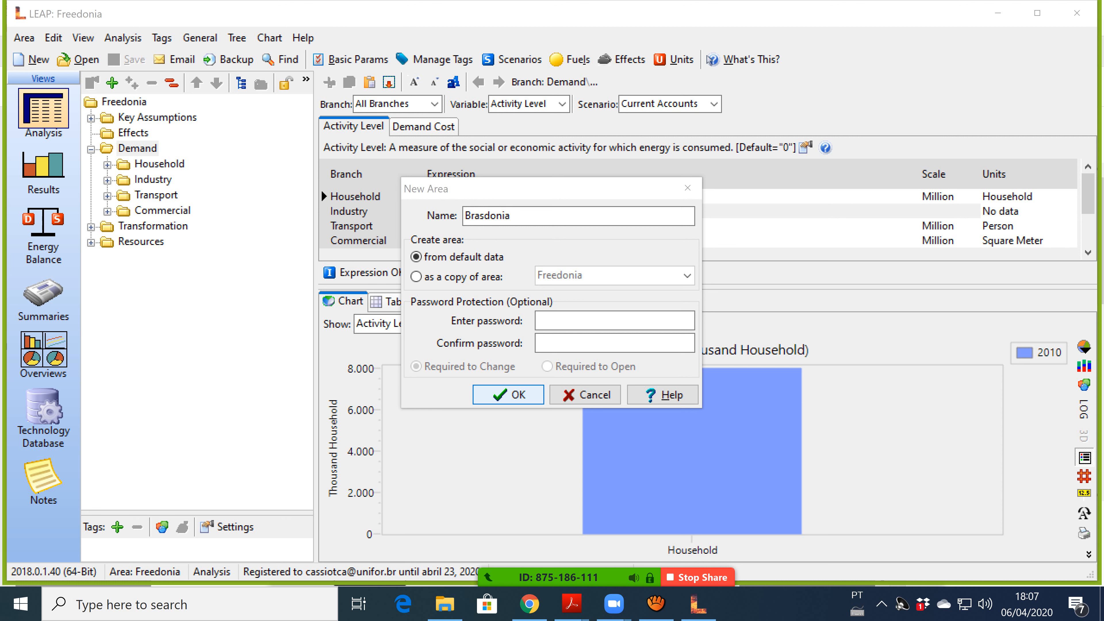
# Retry the Brasdonia new area twice, dismissing the 'already exists' error each time.
pyautogui.moveTo(539, 574)
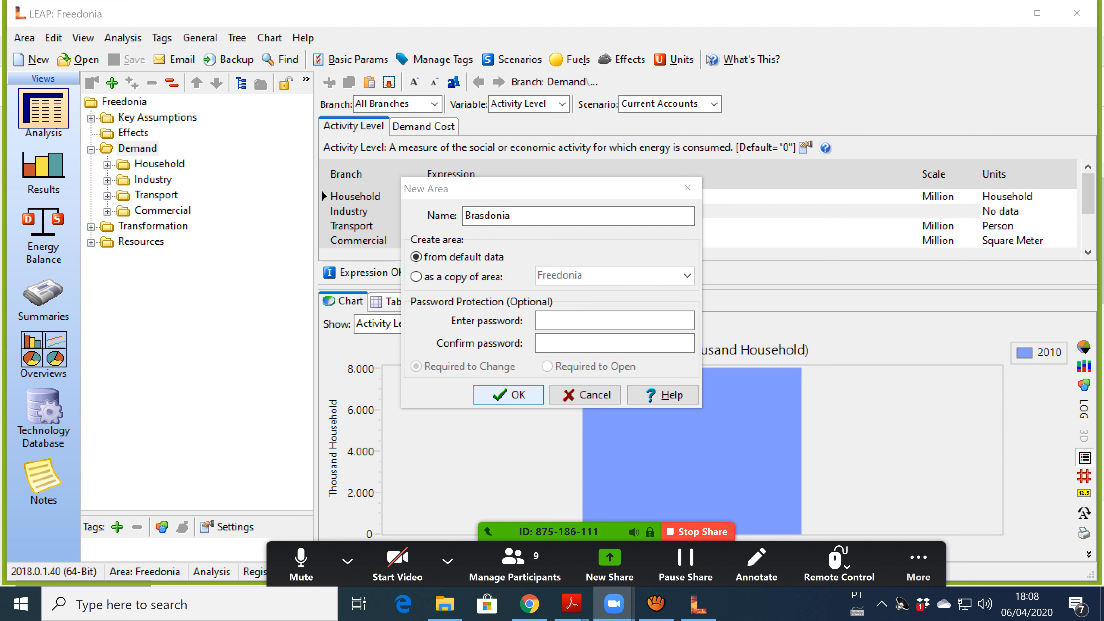
pyautogui.click(508, 395)
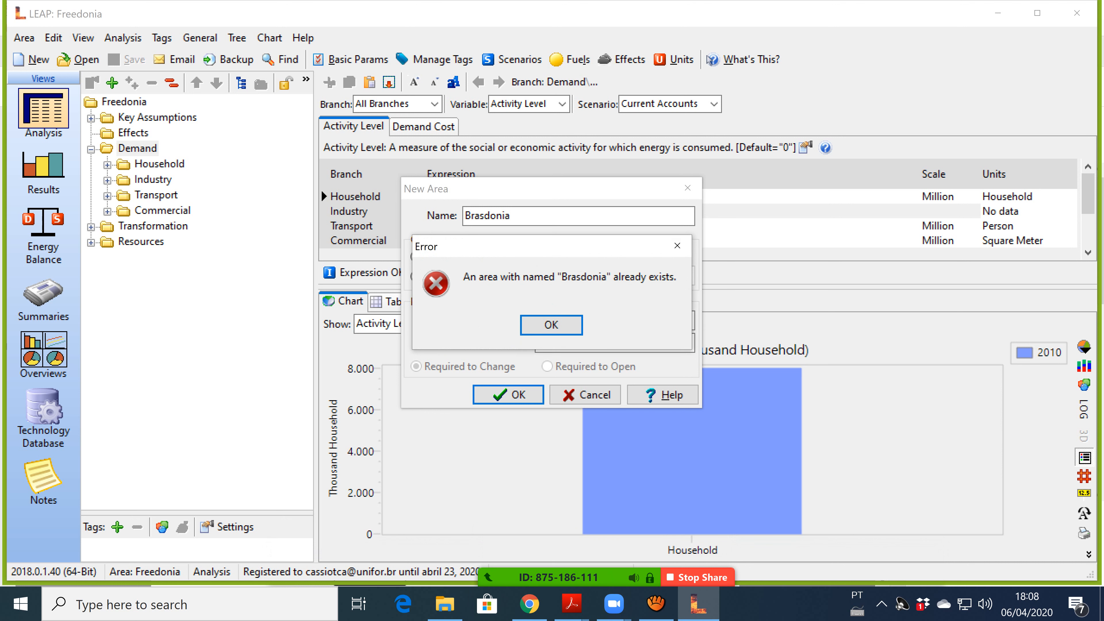
pyautogui.press('Return')
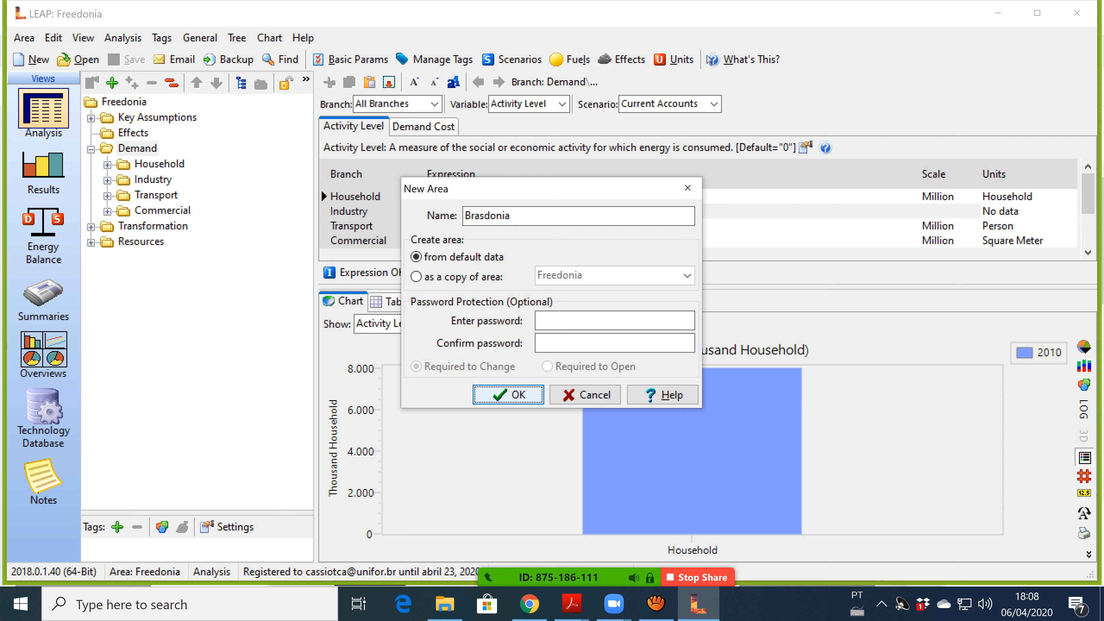
pyautogui.press('Return')
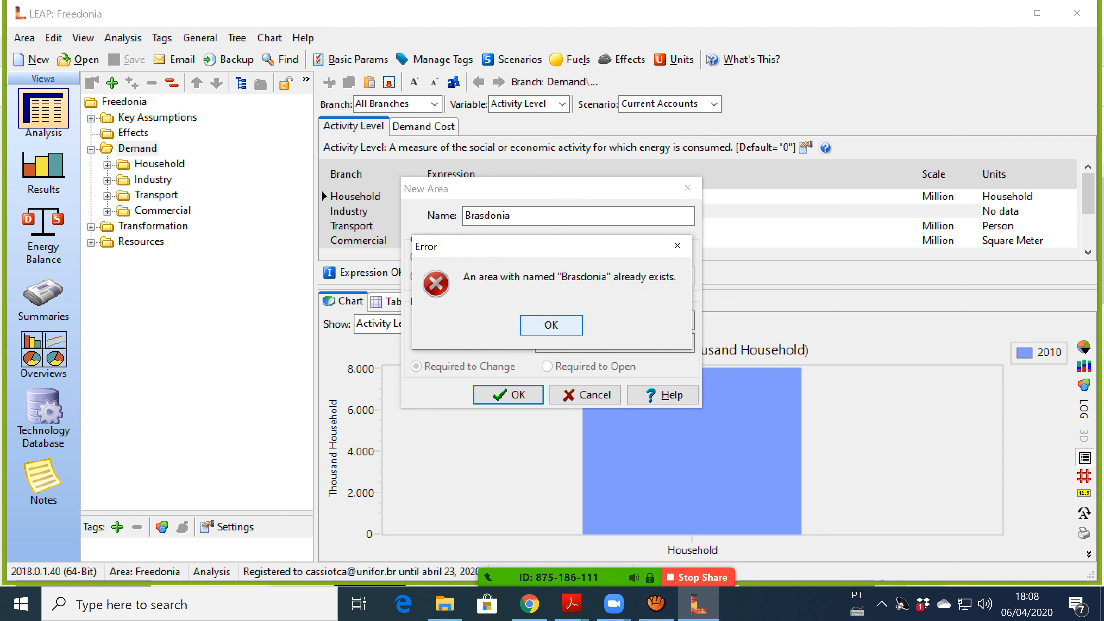
pyautogui.press('Return')
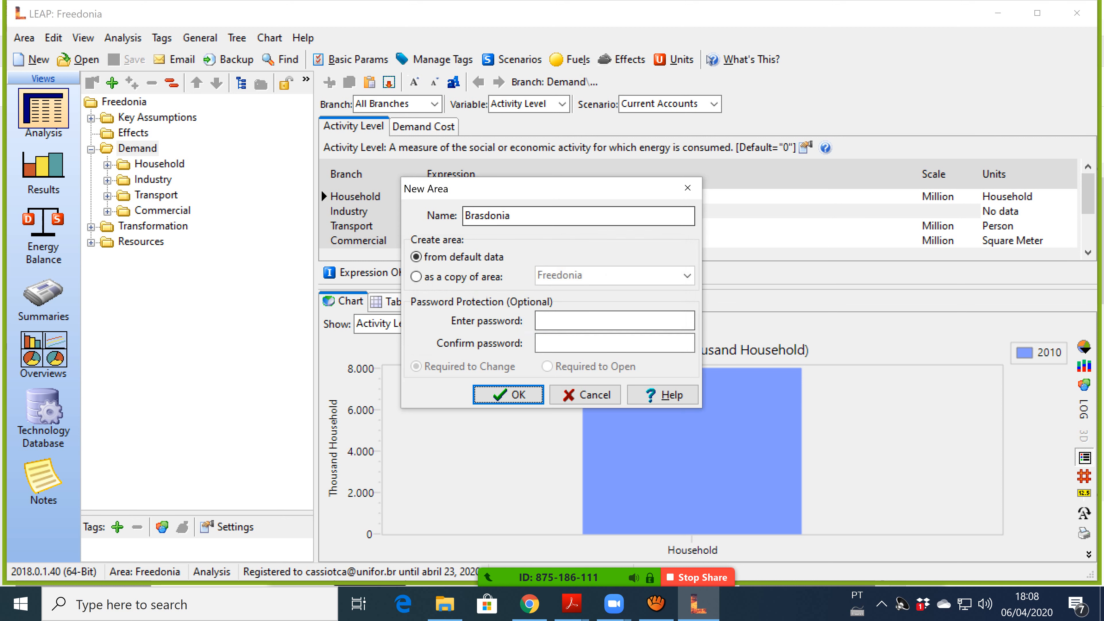
# Rename the new area to Brasdonia2 and confirm to create it.
pyautogui.write('2')
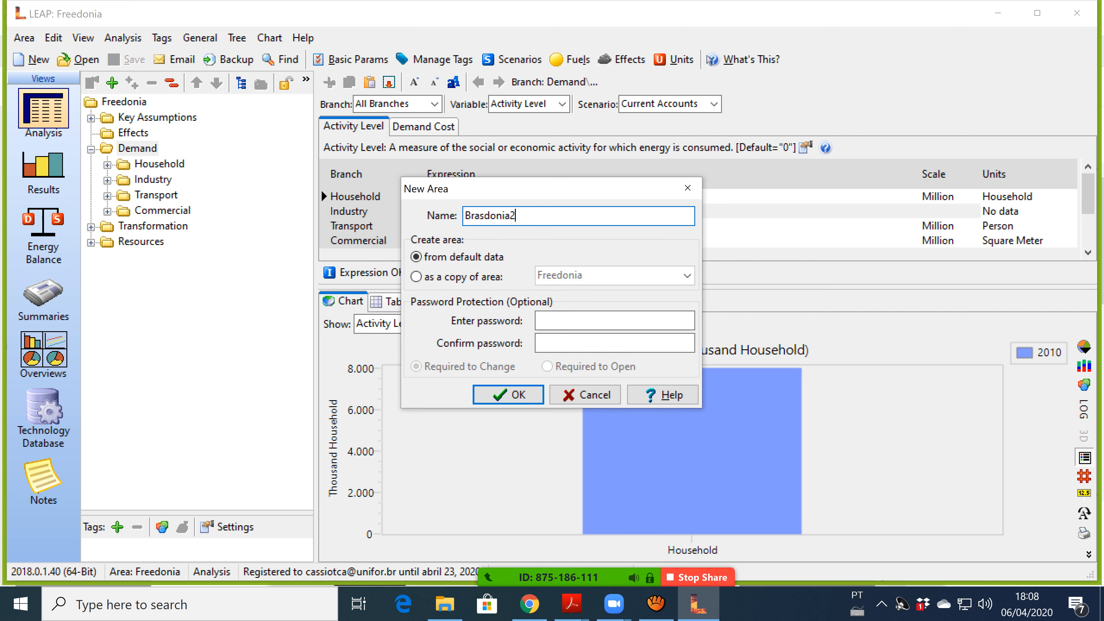
pyautogui.press('Return')
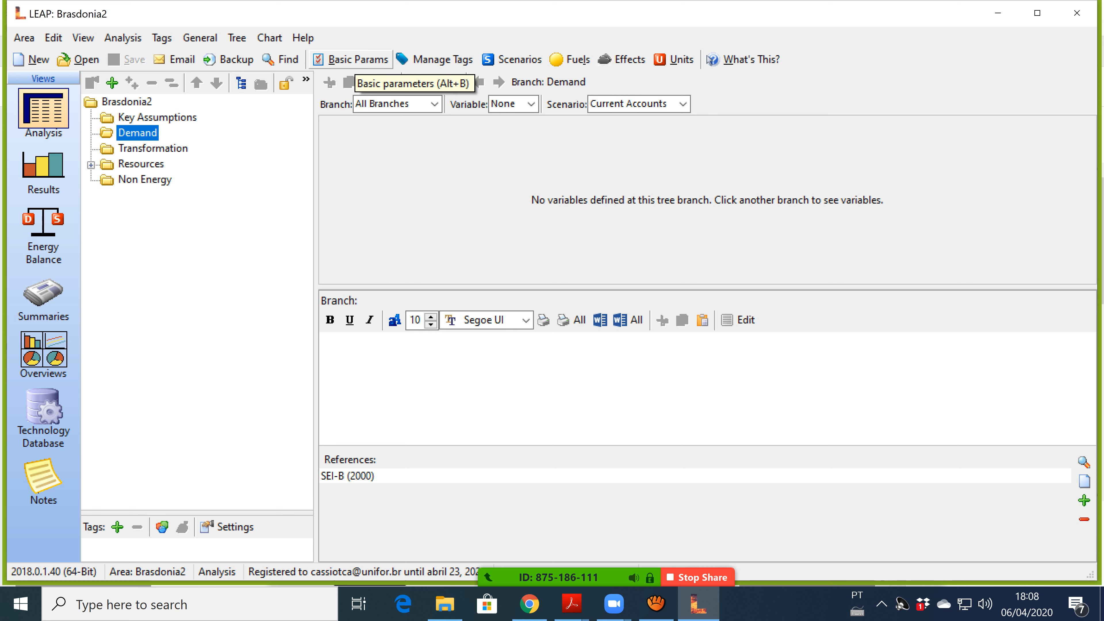
# In Basic Parameters, remove Transformation & Resources and Non-Energy effect loadings from scope, keeping Fictitious/Example Data country.
pyautogui.click(350, 59)
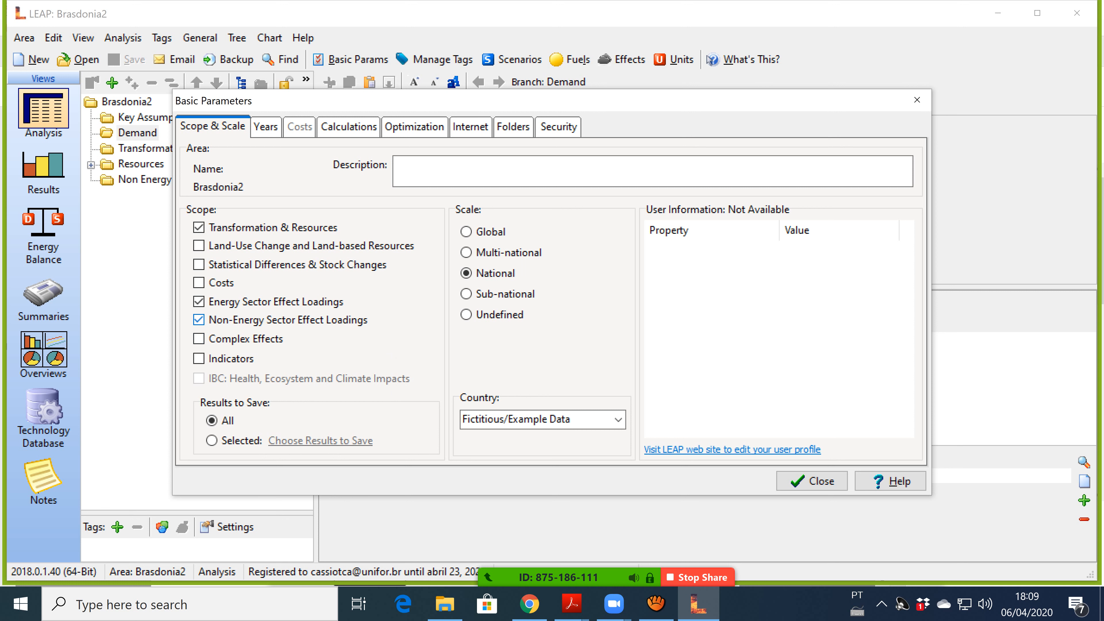
pyautogui.click(199, 320)
pyautogui.click(198, 227)
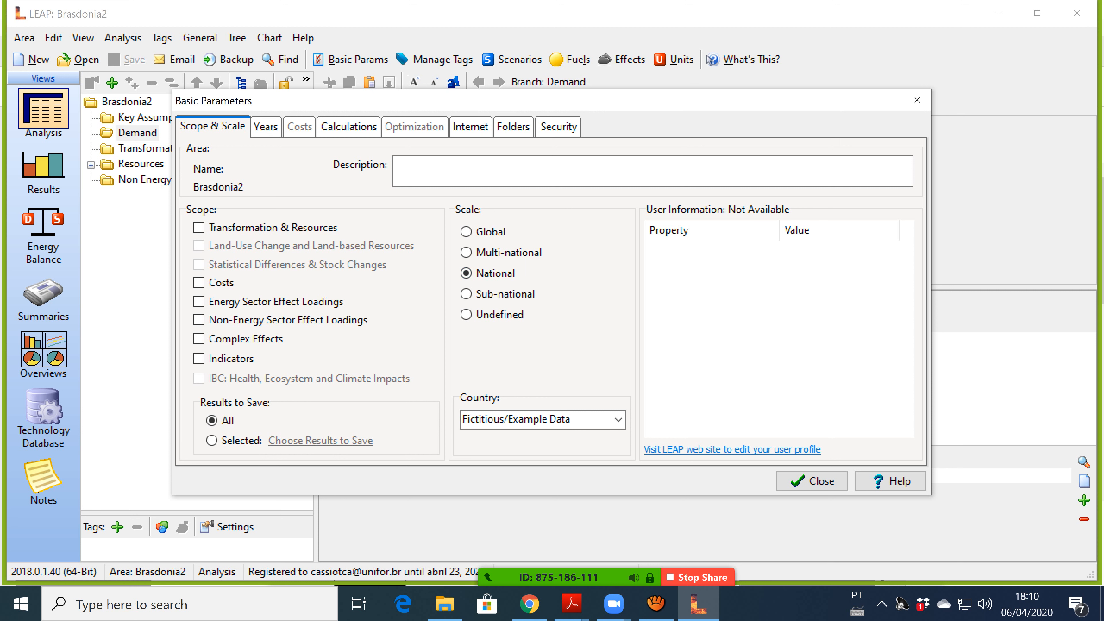
pyautogui.click(618, 420)
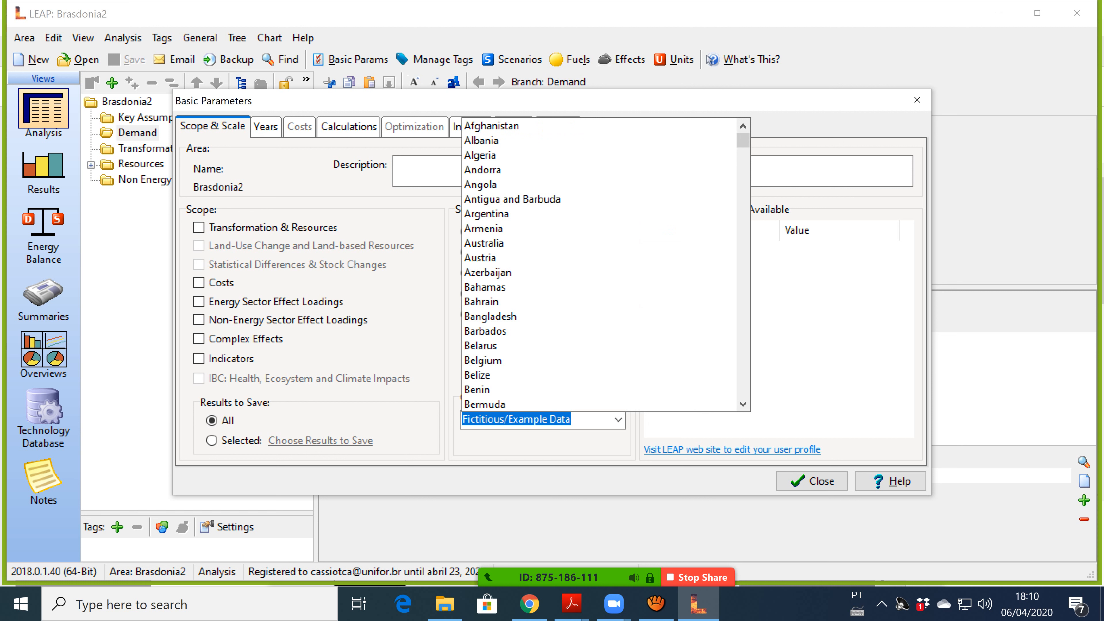
pyautogui.click(618, 420)
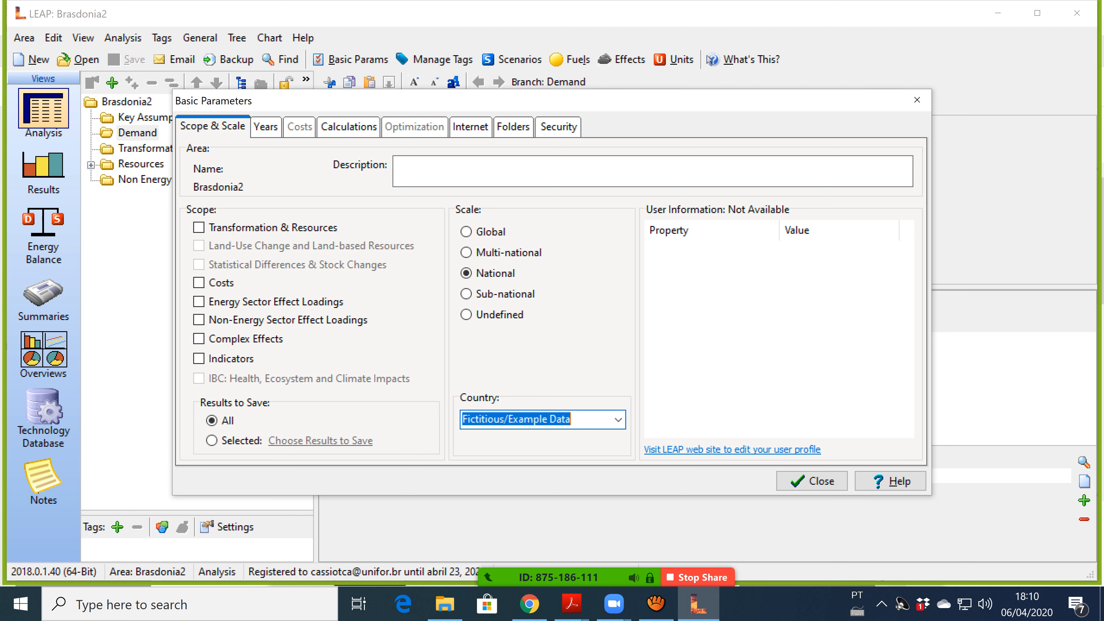
pyautogui.click(266, 127)
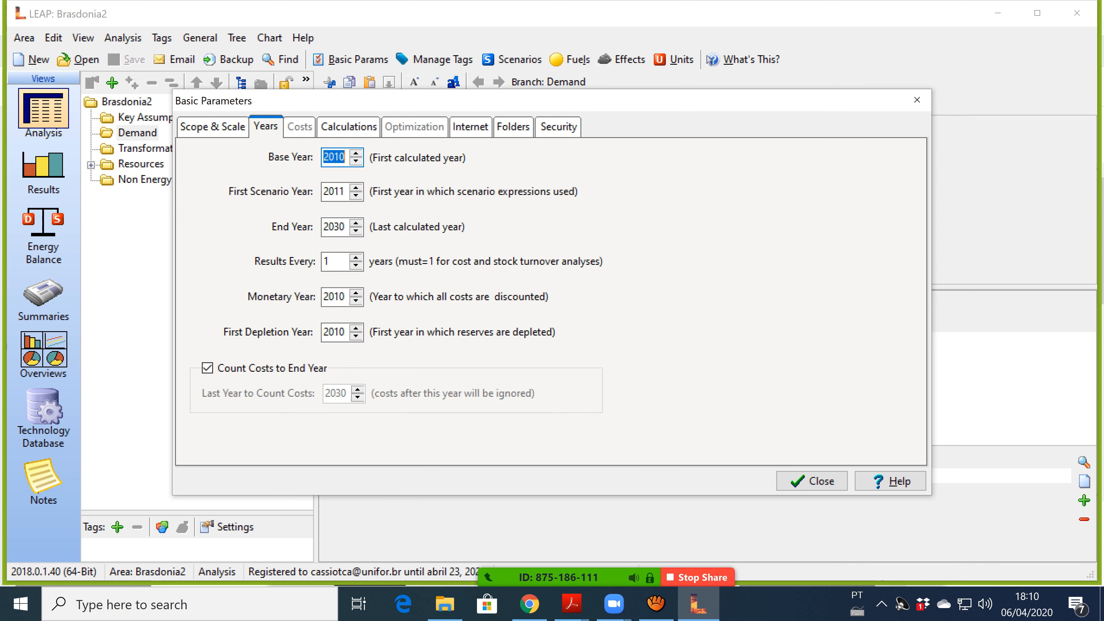
# Raise the base year to 2015.
pyautogui.click(356, 153)
pyautogui.click(356, 153)
pyautogui.click(355, 153)
pyautogui.click(356, 153)
pyautogui.click(356, 153)
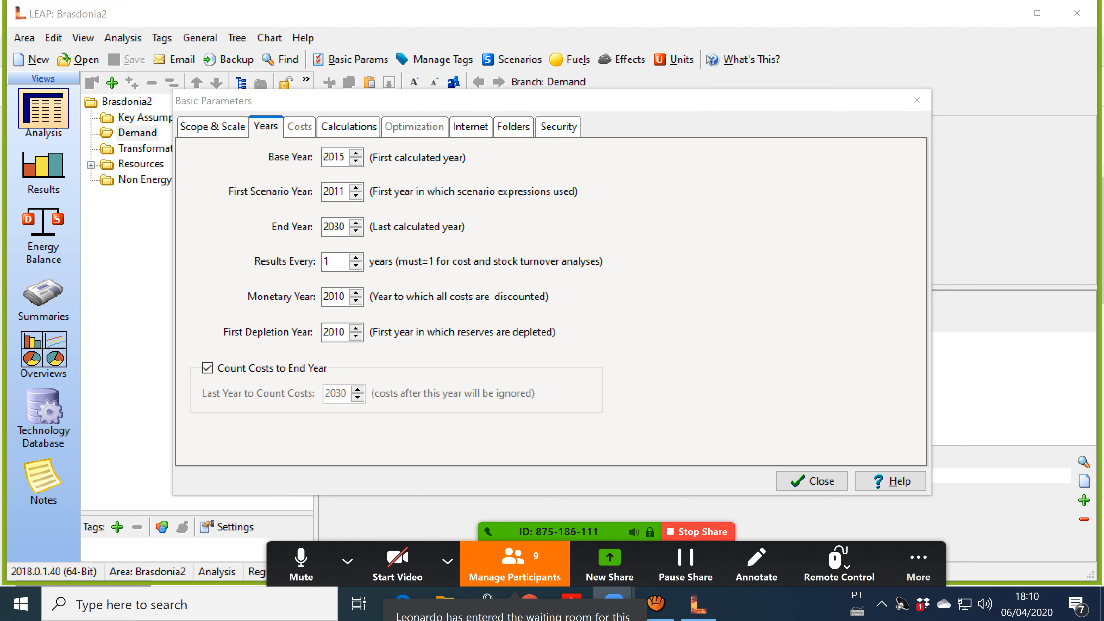
# Admit the waiting participant into the Zoom meeting and hide the participants list.
pyautogui.click(515, 562)
pyautogui.click(619, 217)
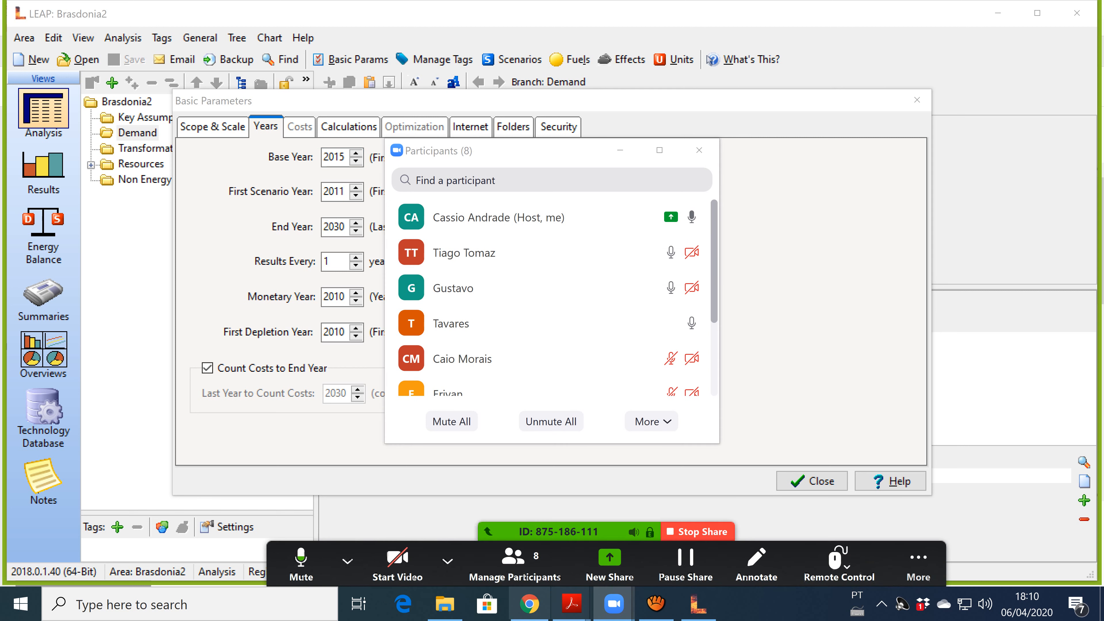
pyautogui.moveTo(529, 605)
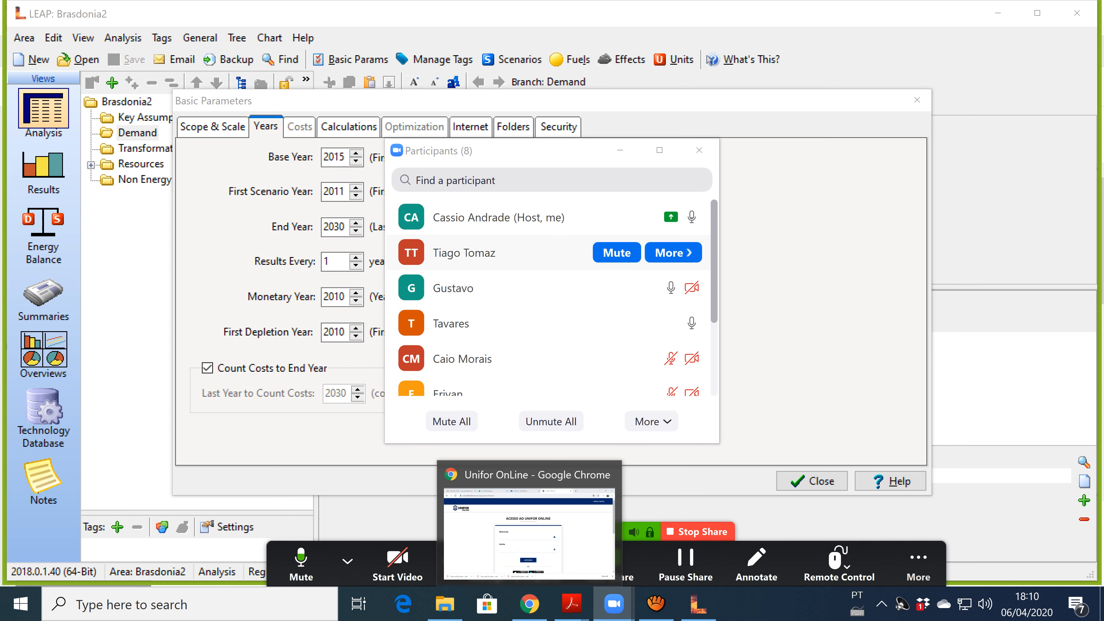
pyautogui.click(621, 151)
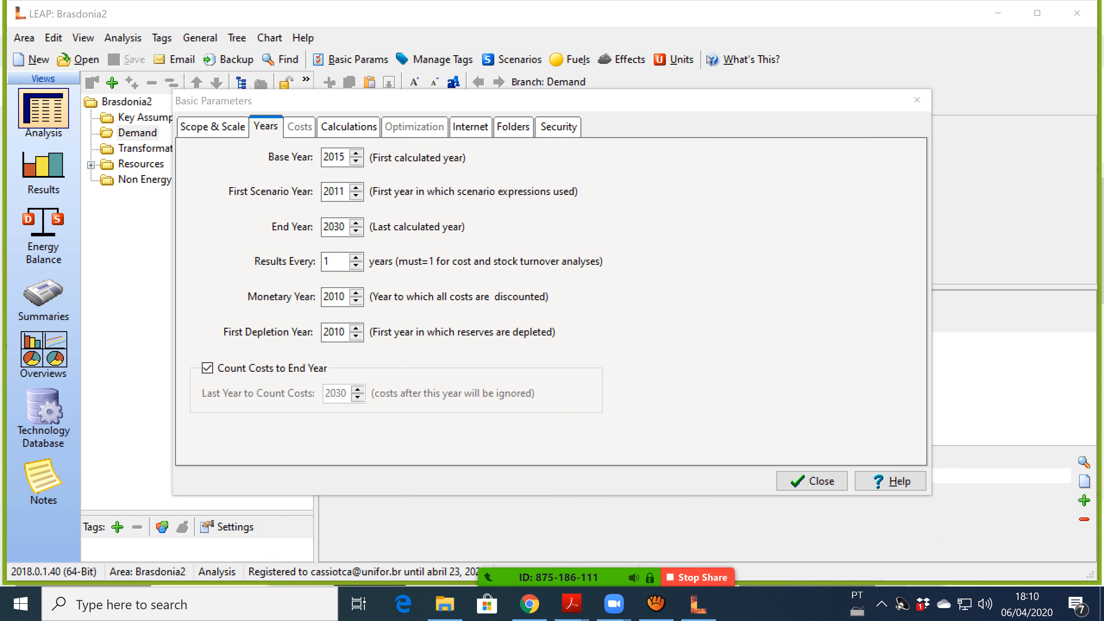
# Raise the First Scenario Year to 2016.
pyautogui.click(356, 188)
pyautogui.click(356, 187)
pyautogui.click(355, 188)
pyautogui.click(356, 187)
pyautogui.click(356, 188)
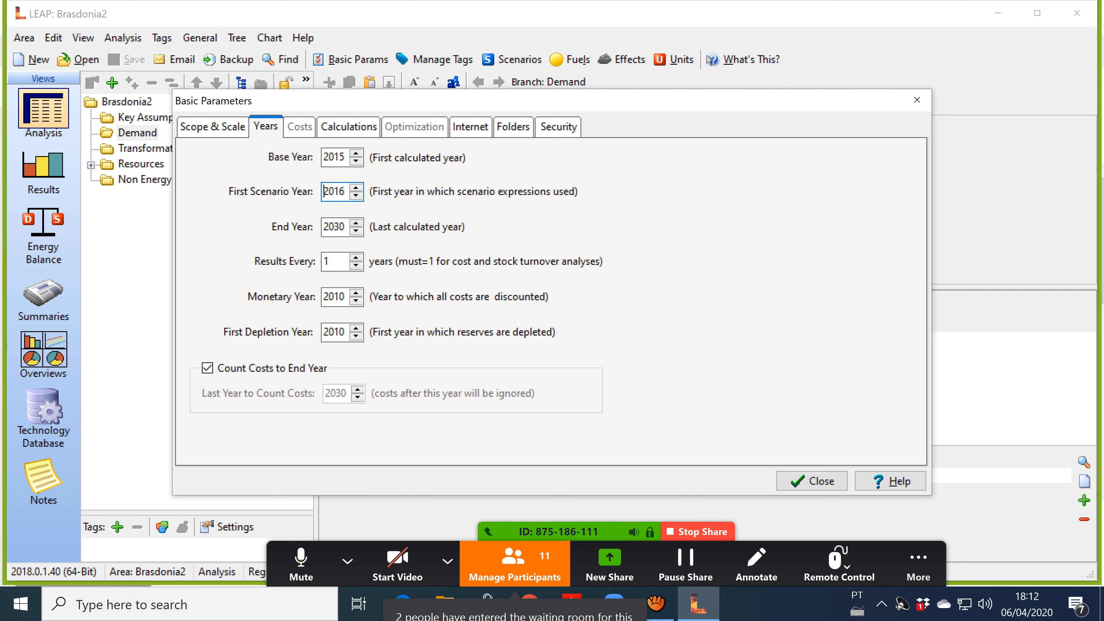
# Keep First Scenario Year at 2016 and raise the End Year to 2040.
pyautogui.press('Down')
pyautogui.press('Down')
pyautogui.press('Down')
pyautogui.press('Down')
pyautogui.press('Down')
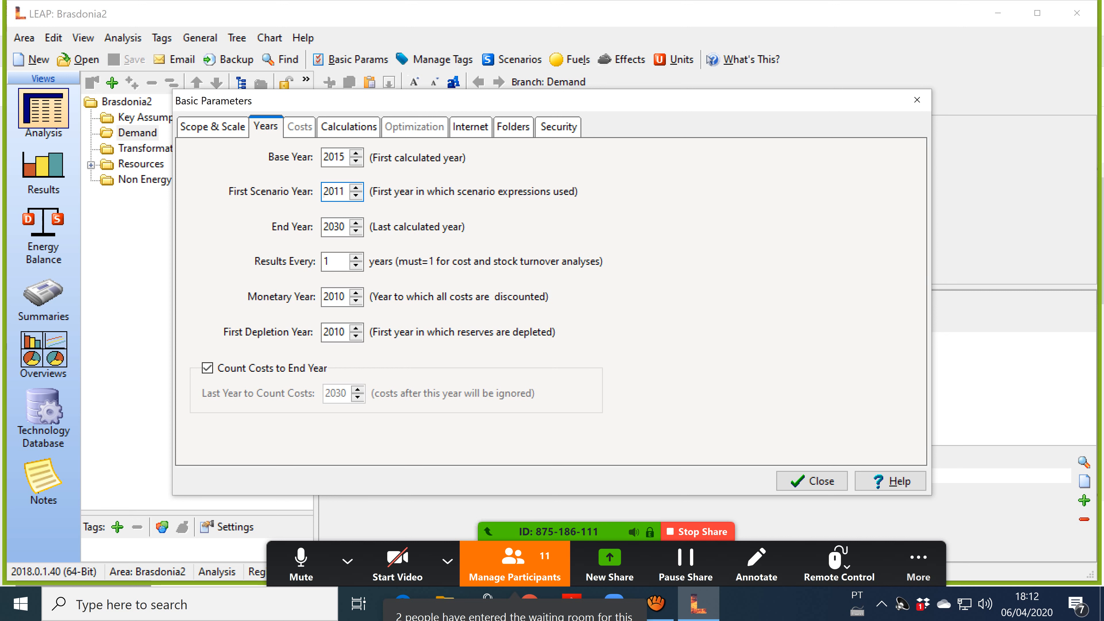
pyautogui.press('Up')
pyautogui.press('Up')
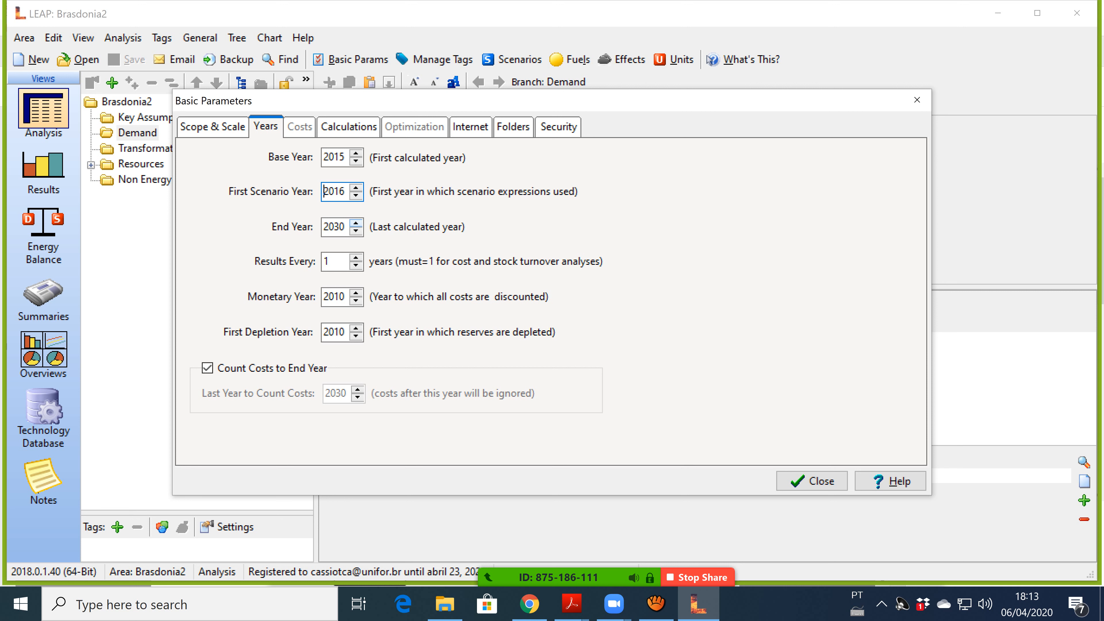
pyautogui.click(356, 223)
pyautogui.click(356, 222)
pyautogui.click(357, 223)
pyautogui.click(356, 222)
pyautogui.click(356, 223)
pyautogui.click(356, 222)
pyautogui.click(356, 222)
pyautogui.click(356, 223)
pyautogui.click(356, 222)
pyautogui.click(356, 222)
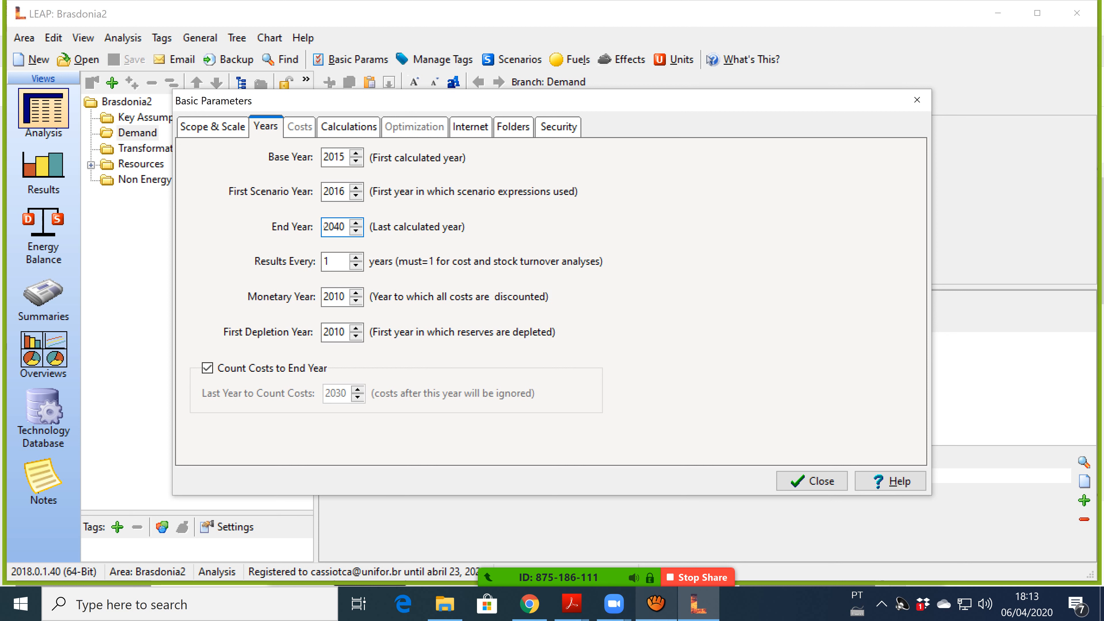
pyautogui.click(614, 603)
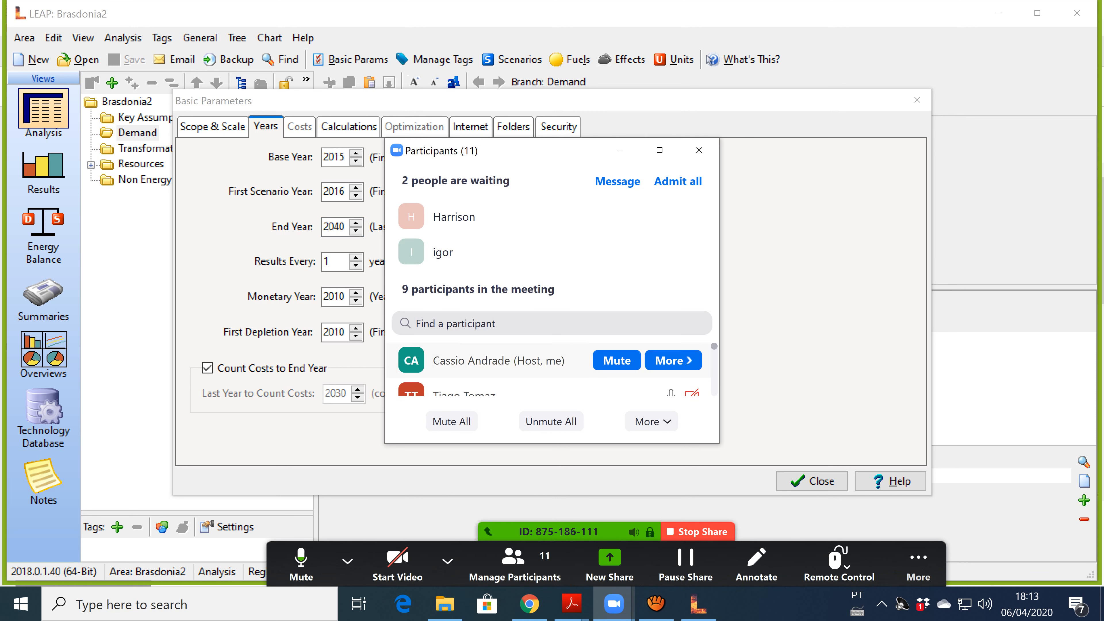
# Admit the waiting participant and minimize the Zoom participants list.
pyautogui.click(618, 216)
pyautogui.moveTo(618, 252)
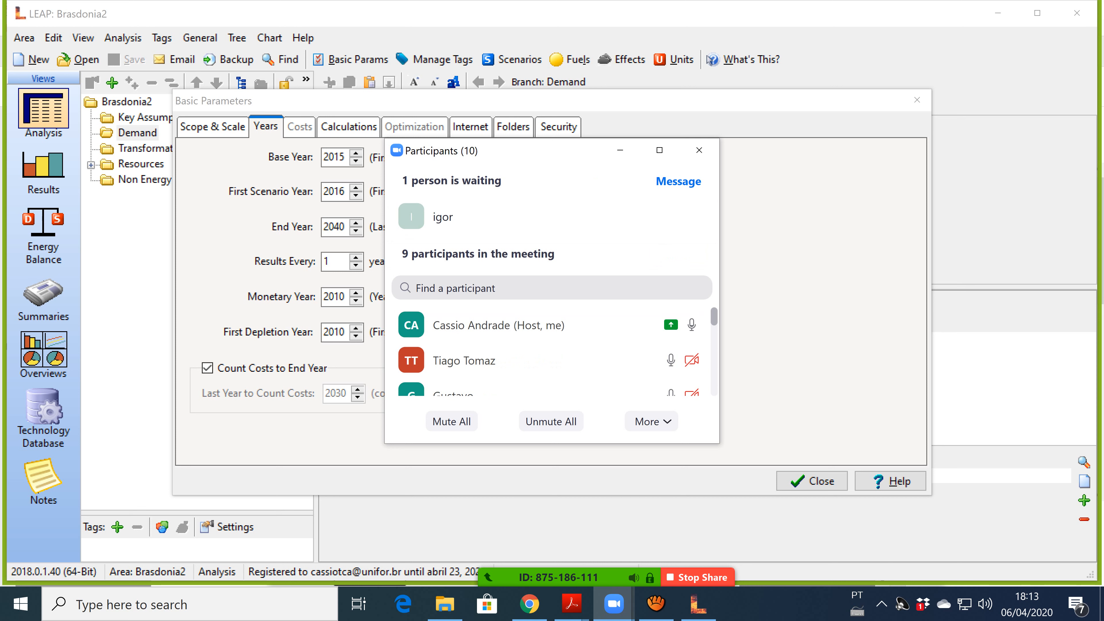
pyautogui.moveTo(529, 604)
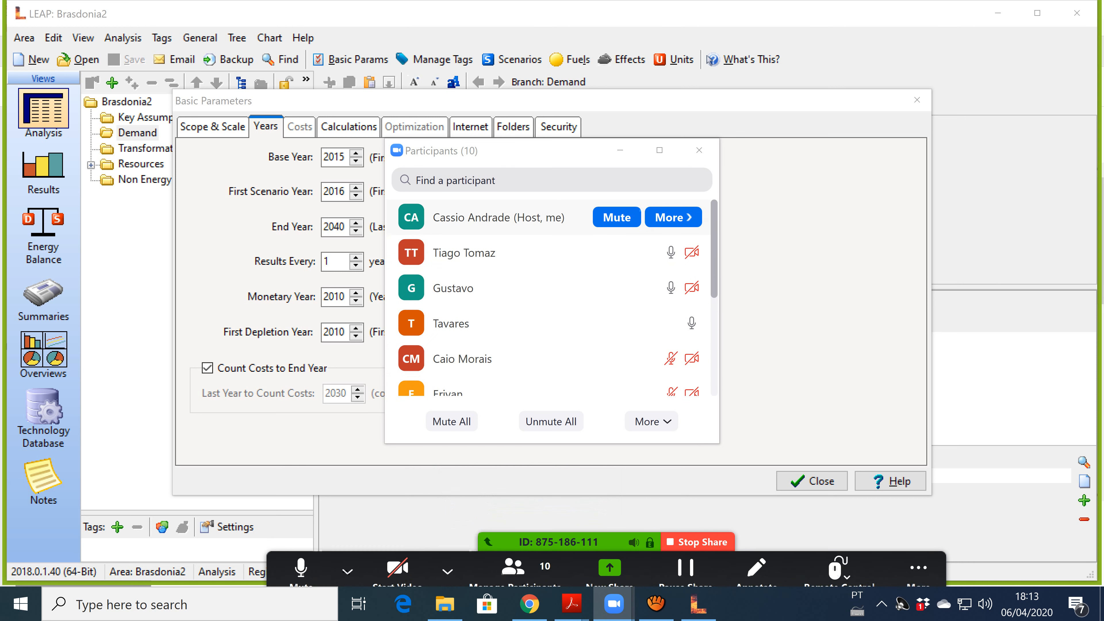
pyautogui.click(621, 150)
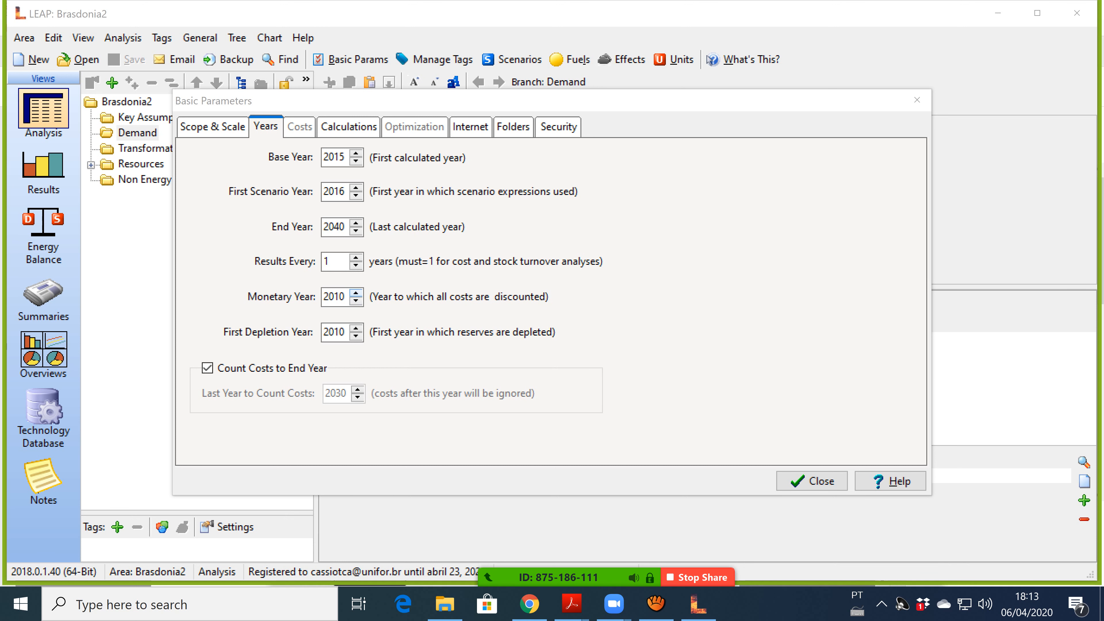
# Set the Monetary Year to 2015 and the First Depletion Year to 2016.
pyautogui.click(356, 293)
pyautogui.click(355, 293)
pyautogui.click(356, 293)
pyautogui.click(356, 293)
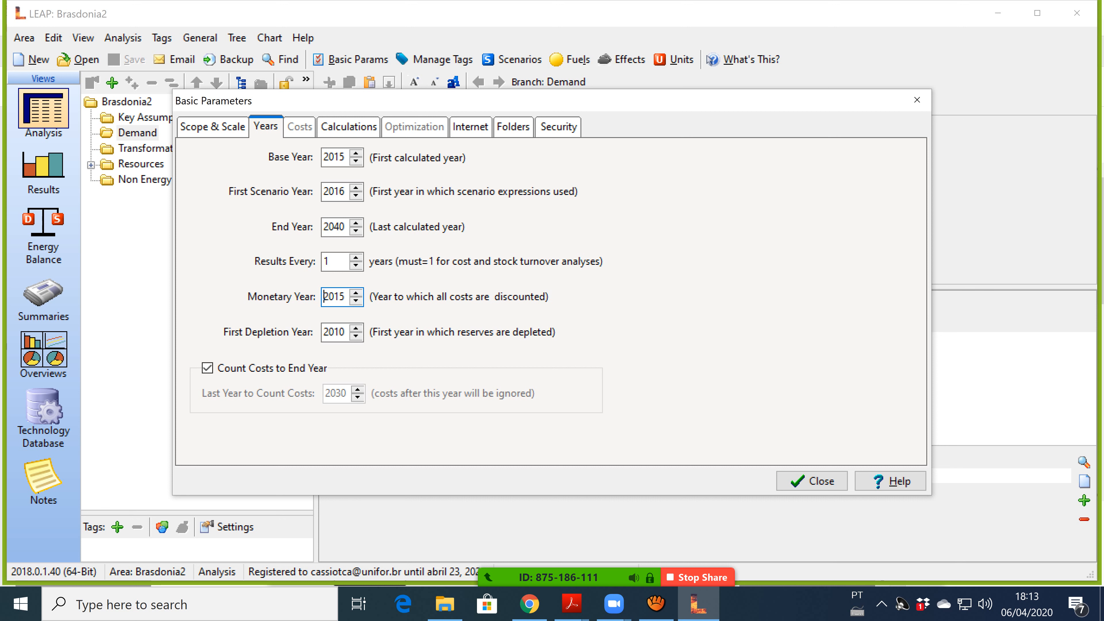
pyautogui.click(356, 328)
pyautogui.click(356, 329)
pyautogui.click(356, 328)
pyautogui.click(356, 328)
pyautogui.click(356, 328)
pyautogui.click(355, 328)
# Review the Scope & Scale and Years settings, then close Basic Parameters.
pyautogui.click(213, 127)
pyautogui.click(266, 126)
pyautogui.click(213, 128)
pyautogui.click(266, 126)
pyautogui.click(213, 128)
pyautogui.click(266, 127)
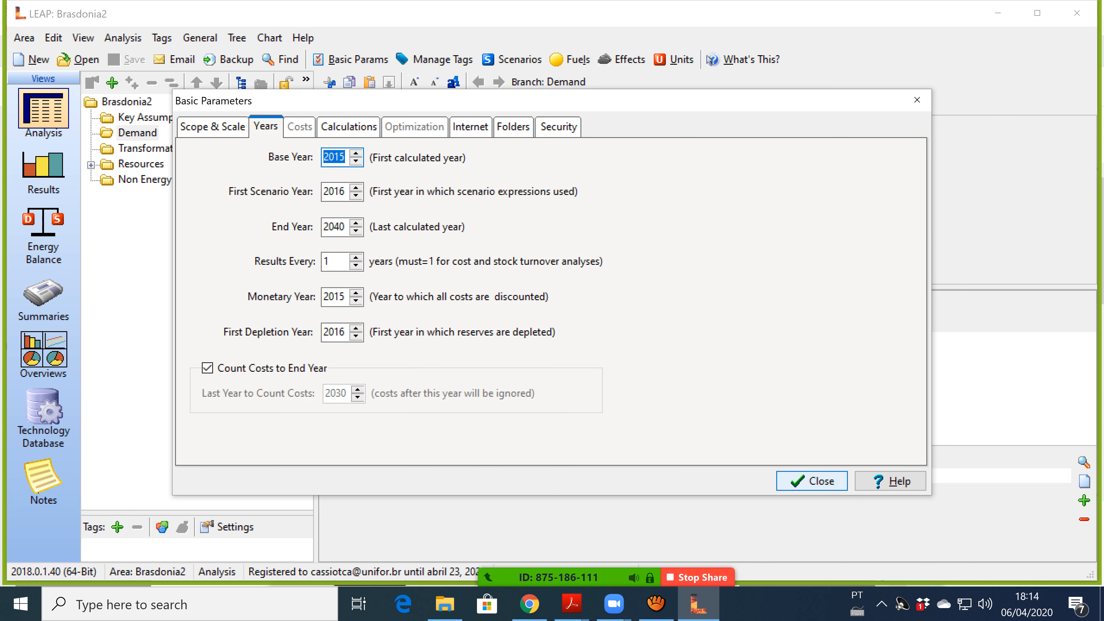
pyautogui.click(813, 481)
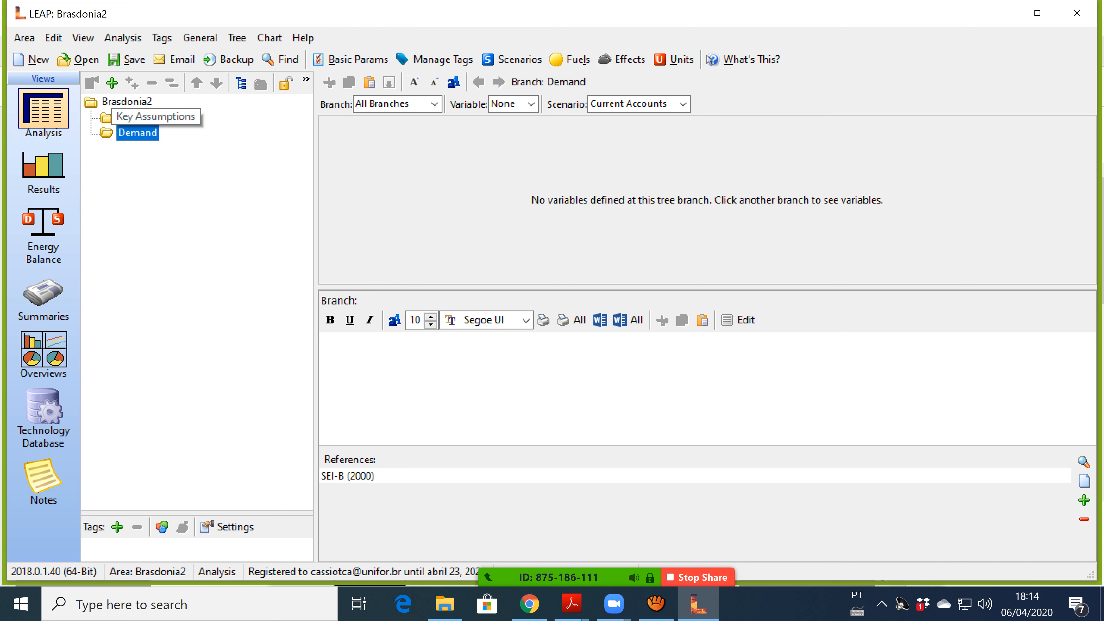
# Select Key Assumptions, then switch the Zoom share to the Aula_Prática1_2020.pdf handout.
pyautogui.click(148, 117)
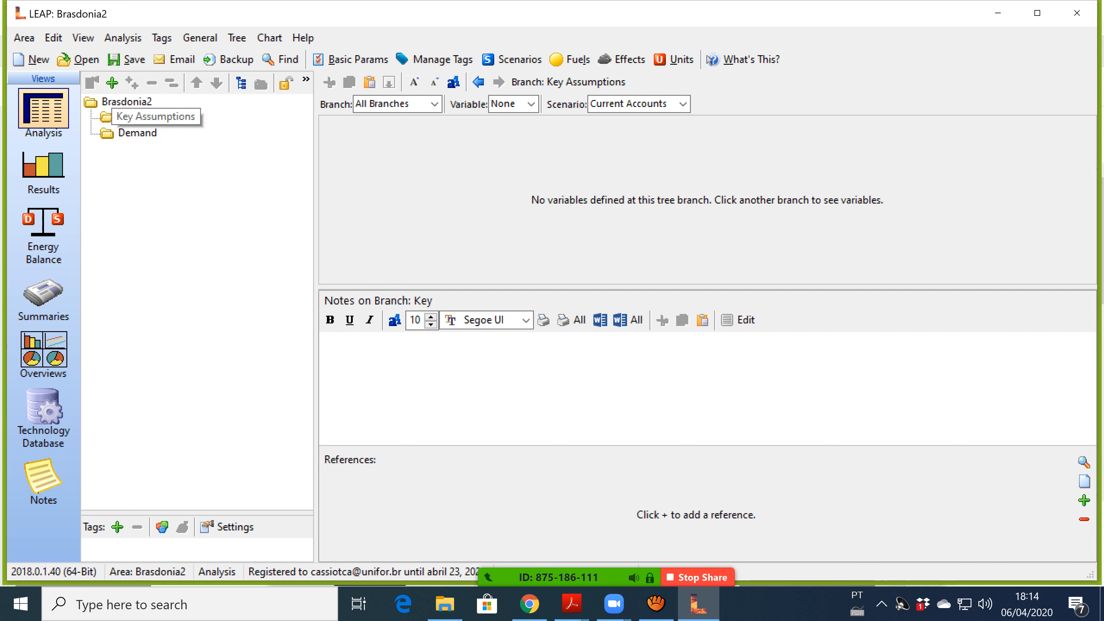
pyautogui.moveTo(578, 578)
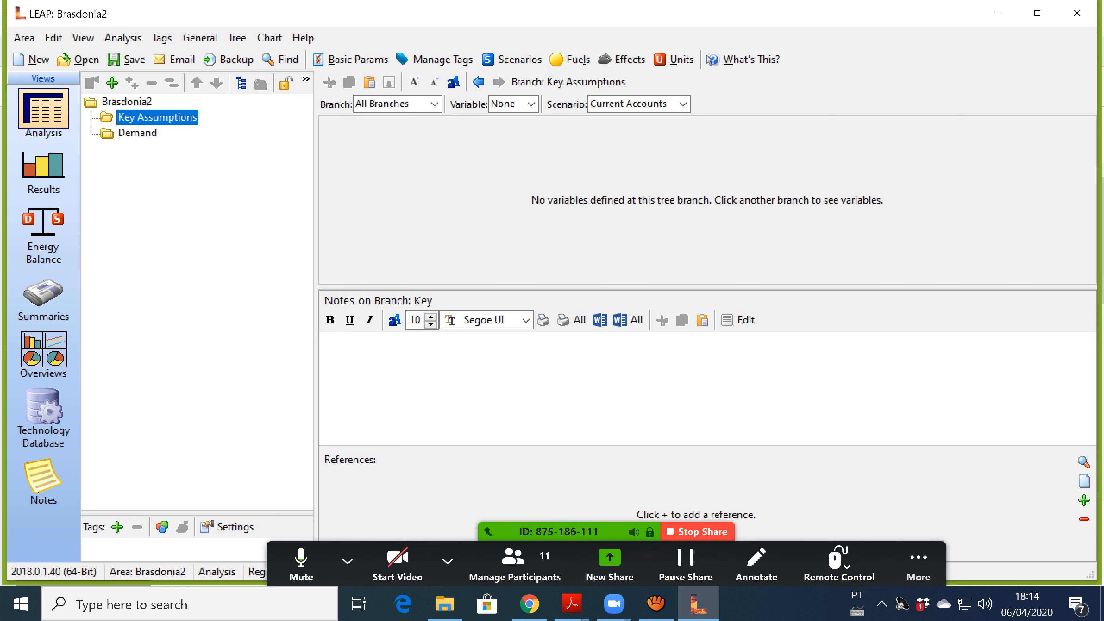
pyautogui.click(610, 565)
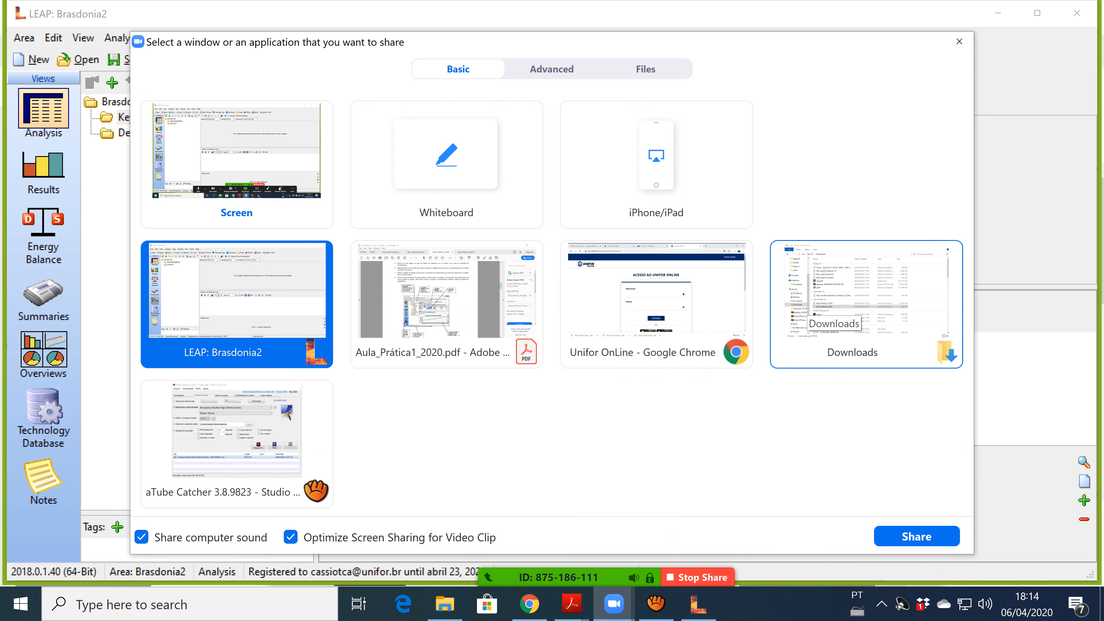
pyautogui.click(435, 326)
pyautogui.click(916, 536)
pyautogui.scroll(-10, 445, 339)
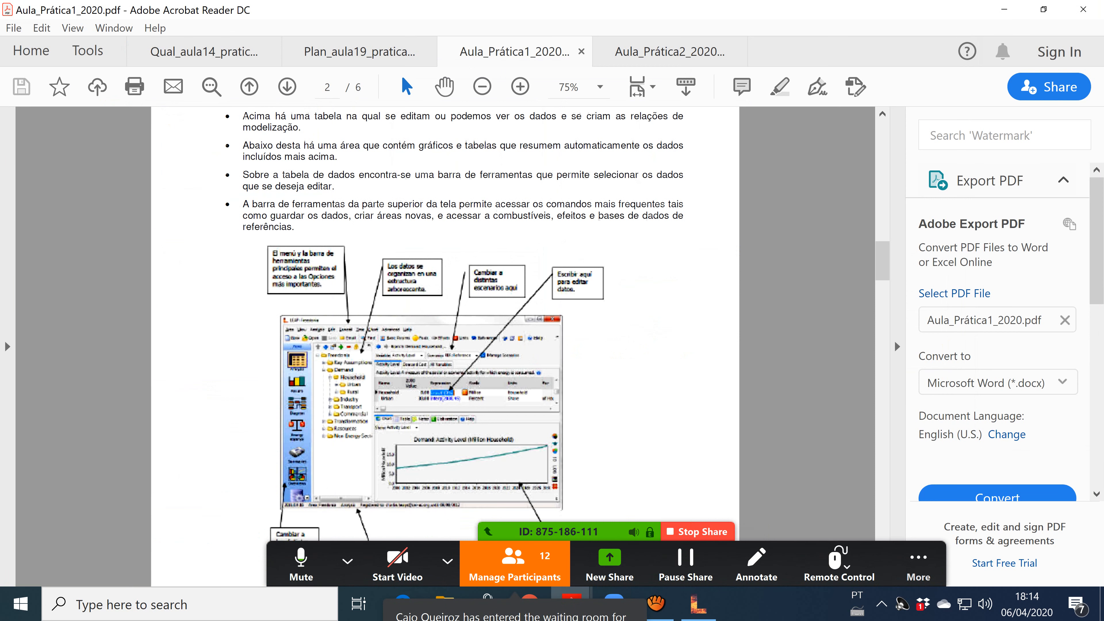
# Scroll the handout down to the Key Assumptions section on page 6.
pyautogui.moveTo(883, 279); pyautogui.dragTo(882, 518)
pyautogui.click(348, 561)
pyautogui.click(347, 561)
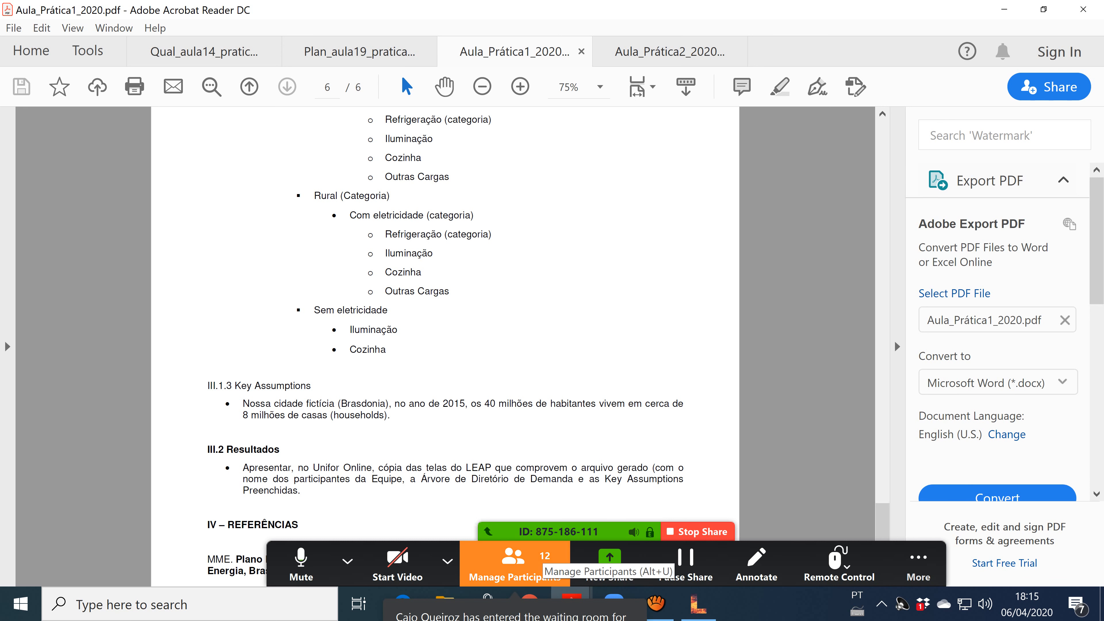
# Admit the waiting attendee and open Zoom's share-window picker.
pyautogui.click(515, 563)
pyautogui.click(619, 216)
pyautogui.click(619, 217)
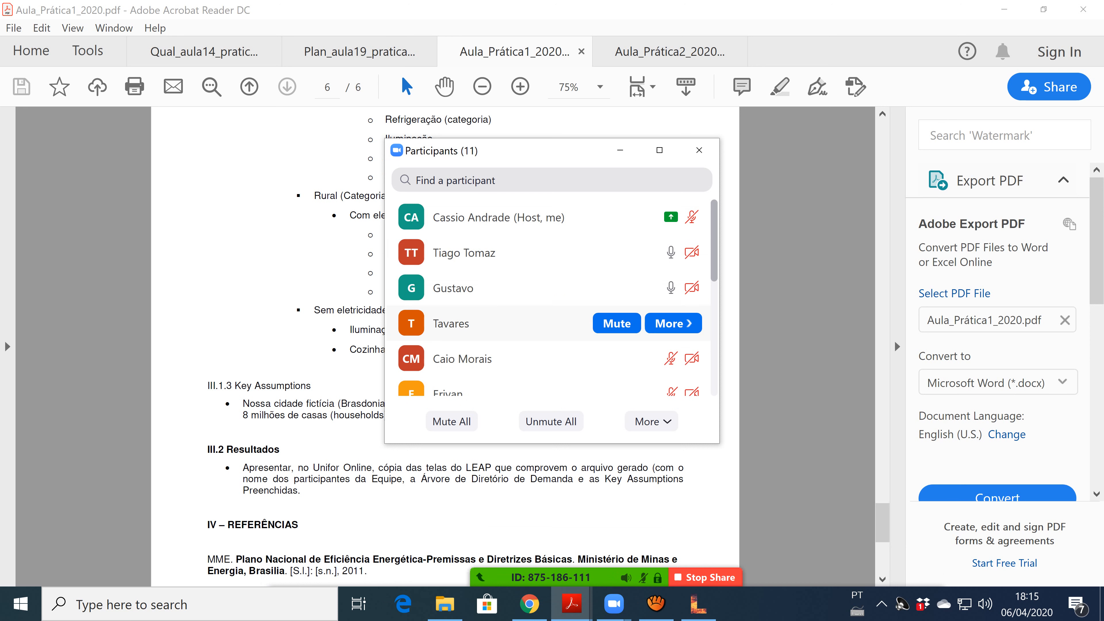
pyautogui.moveTo(530, 604)
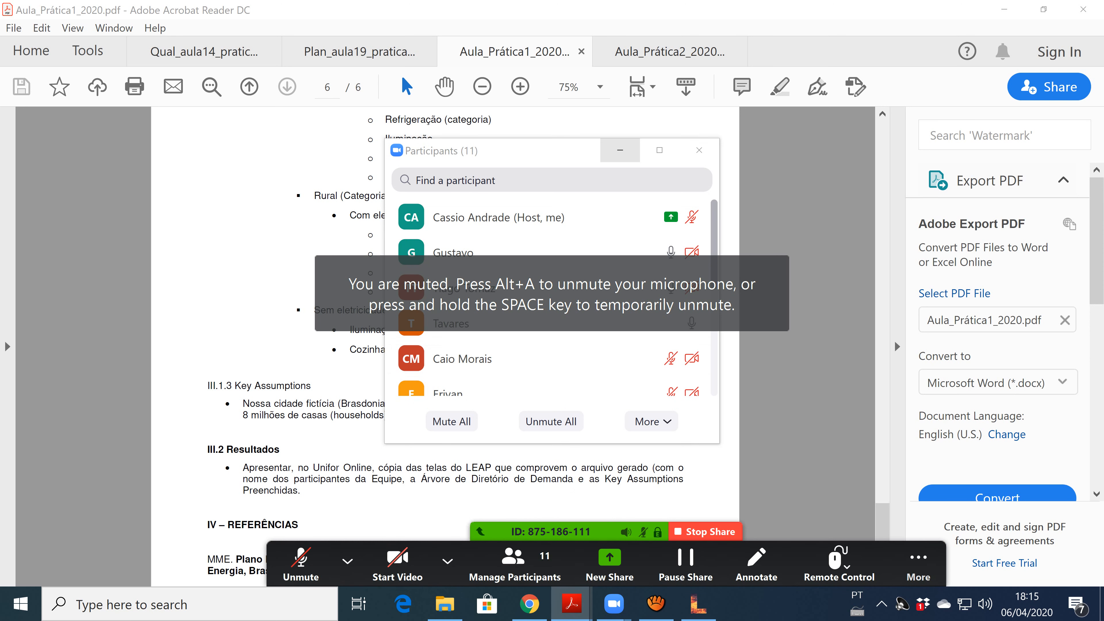
pyautogui.click(620, 150)
pyautogui.moveTo(572, 605)
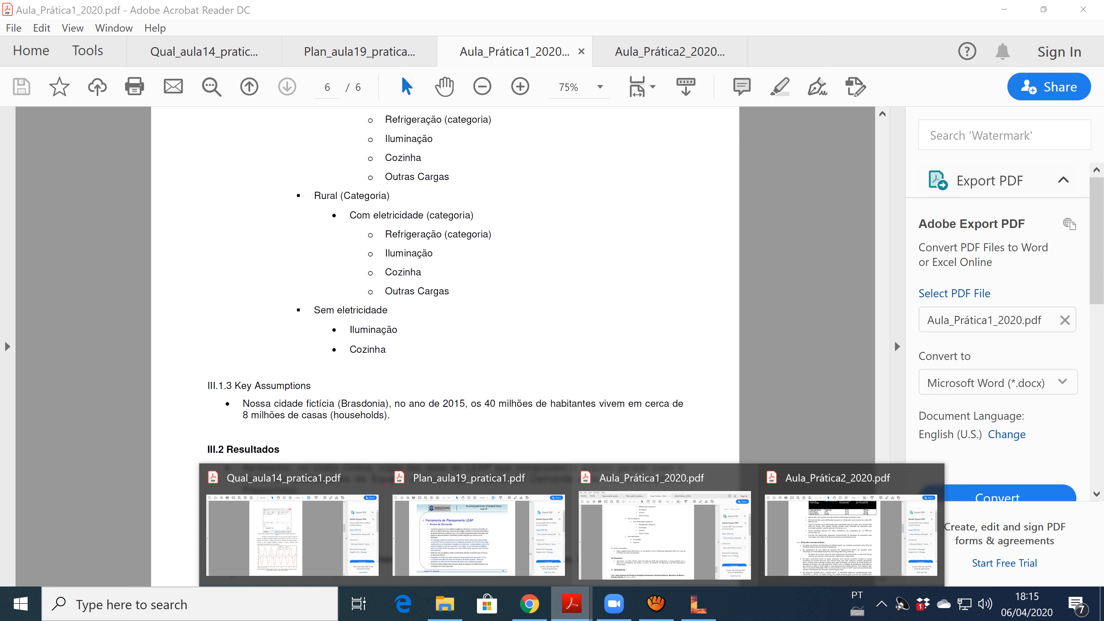
pyautogui.moveTo(530, 603)
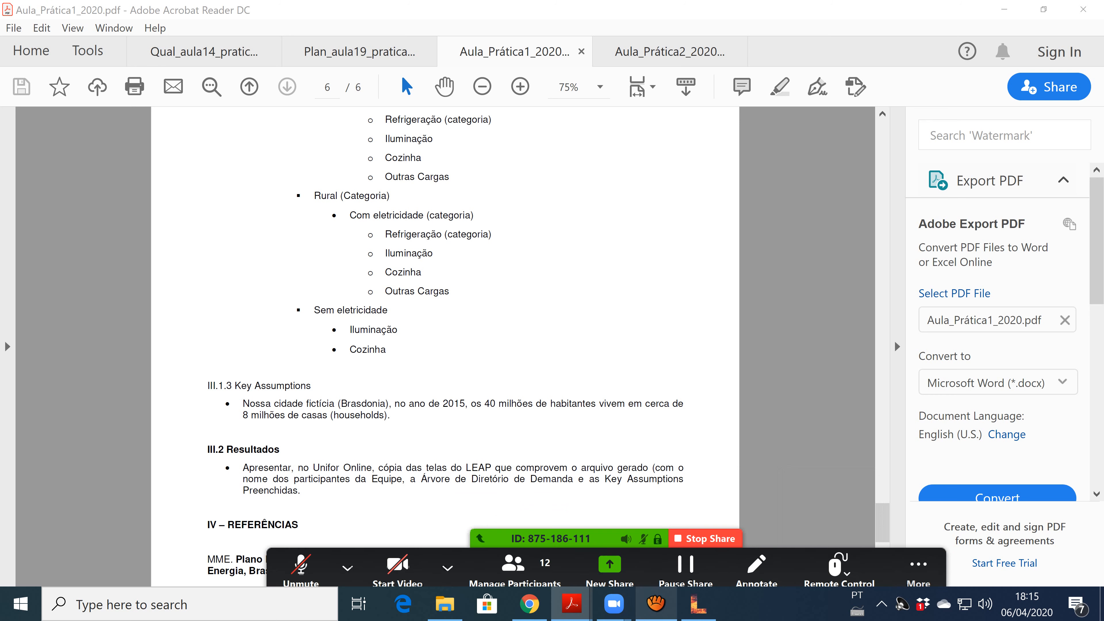
pyautogui.click(610, 566)
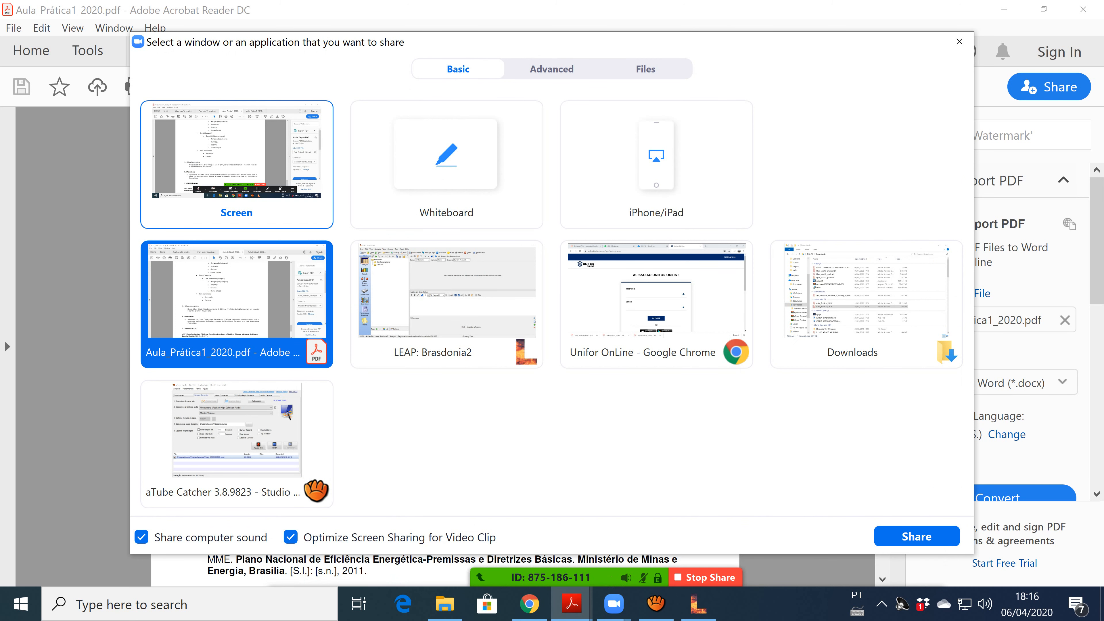
# Unmute the host microphone and share the LEAP: Brasdonia2 window instead of the handout.
pyautogui.click(415, 288)
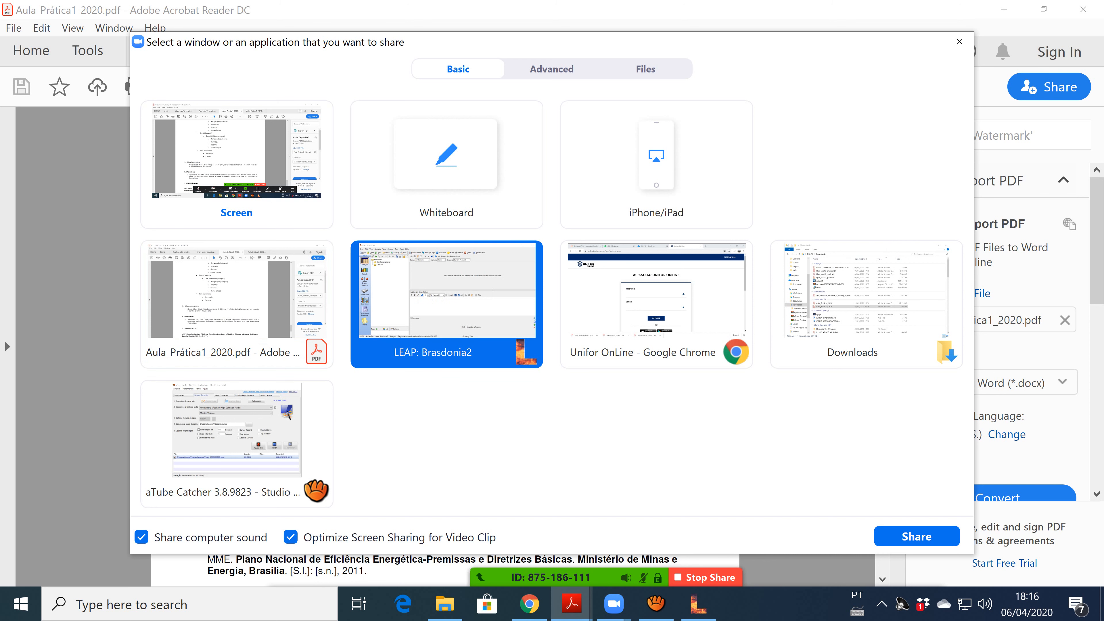
pyautogui.moveTo(599, 573)
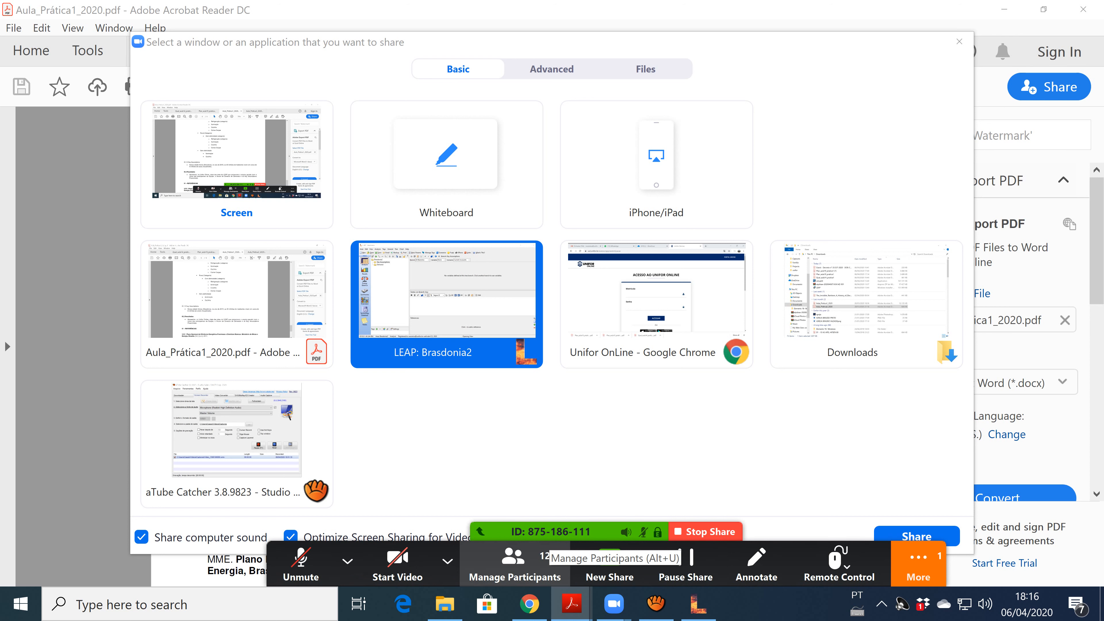
pyautogui.click(514, 561)
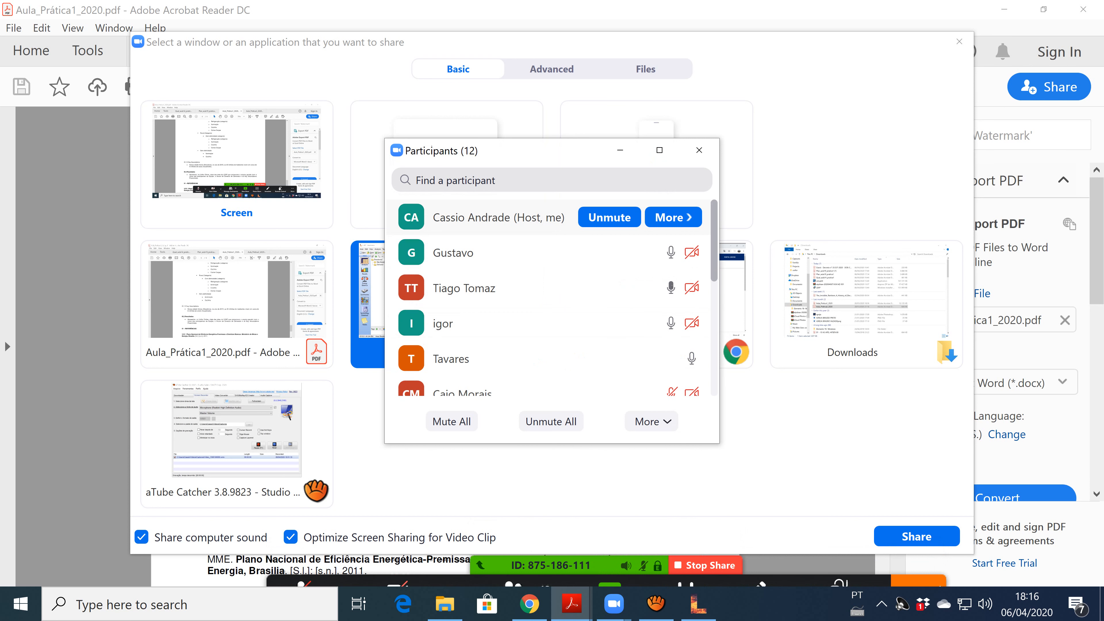
pyautogui.click(609, 217)
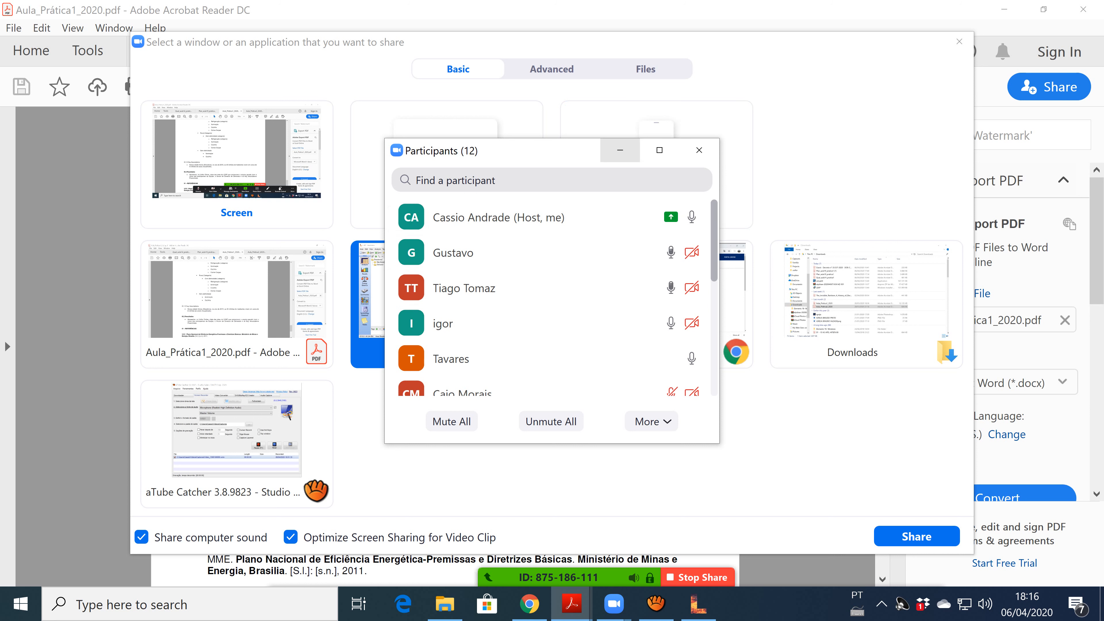
pyautogui.click(620, 150)
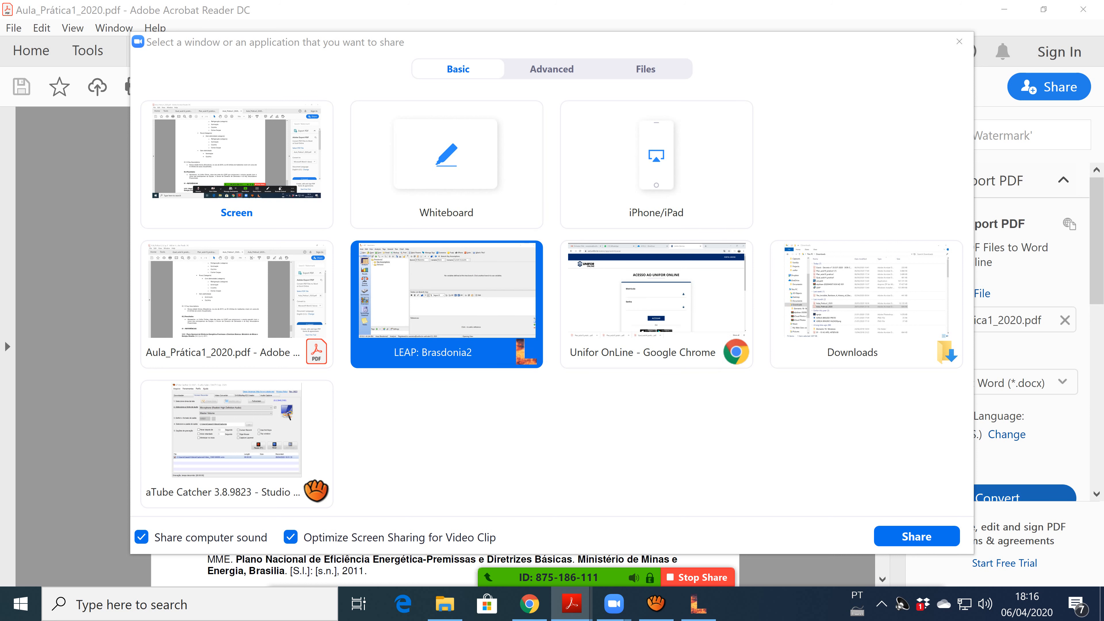
pyautogui.click(917, 536)
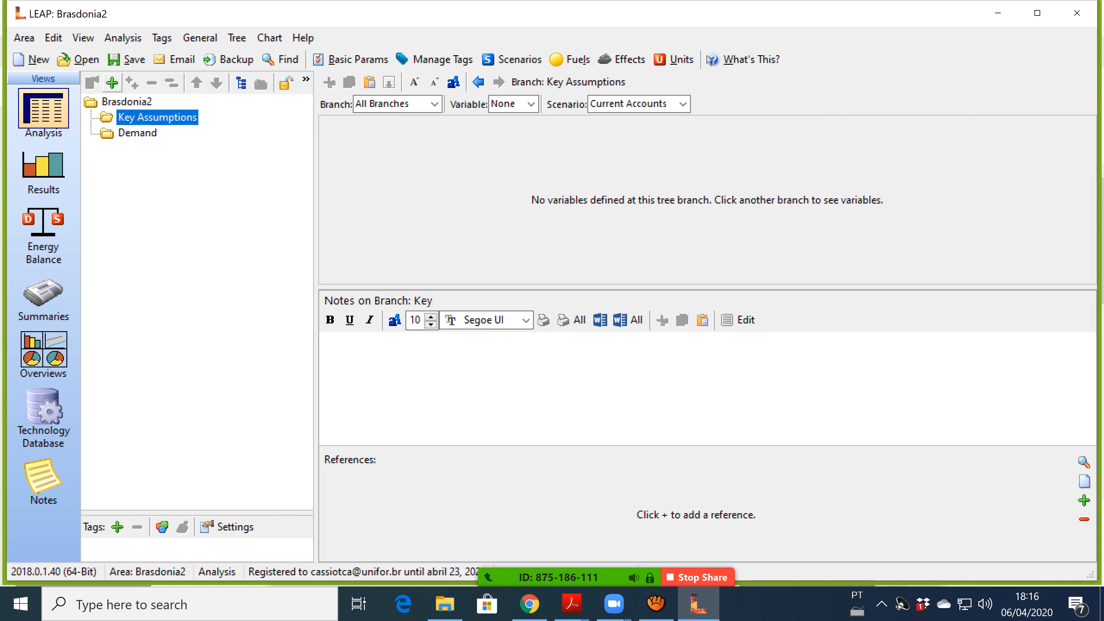
# Add a Populacao key assumption with Million scale and unit pessoas.
pyautogui.click(113, 83)
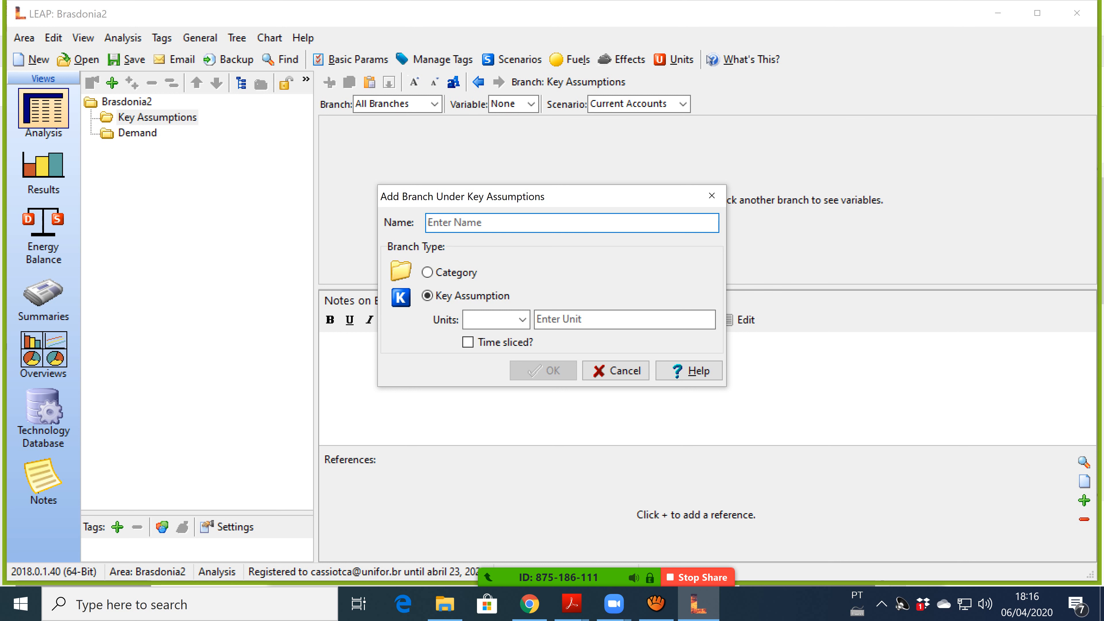
pyautogui.write('Popula~c"ao')
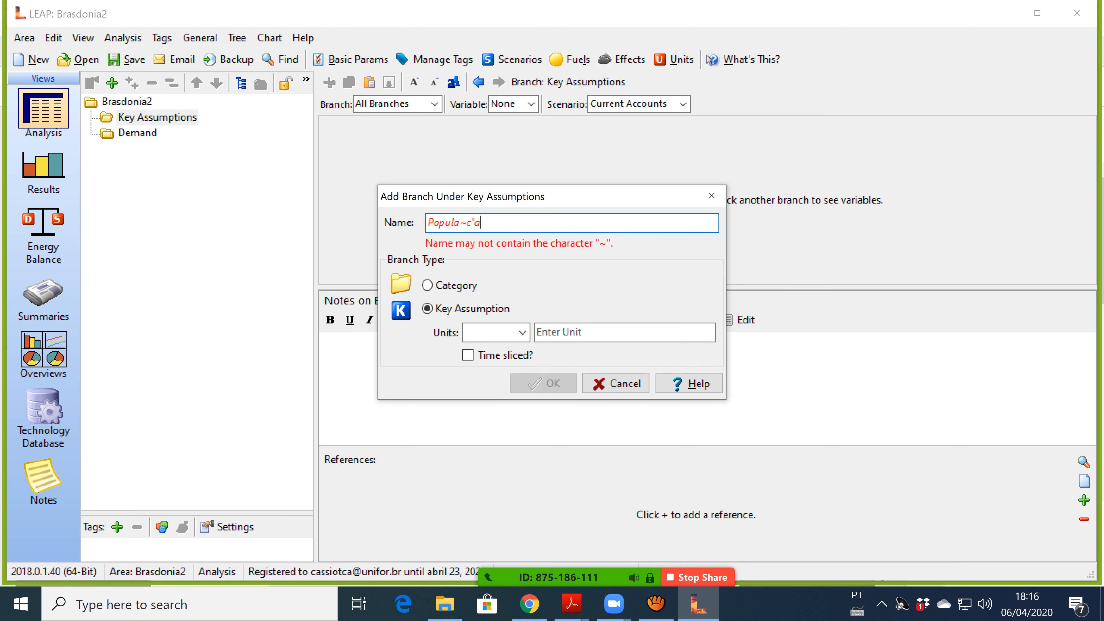
pyautogui.press('BackSpace')
pyautogui.press('BackSpace')
pyautogui.press('BackSpace')
pyautogui.press('BackSpace')
pyautogui.press('BackSpace')
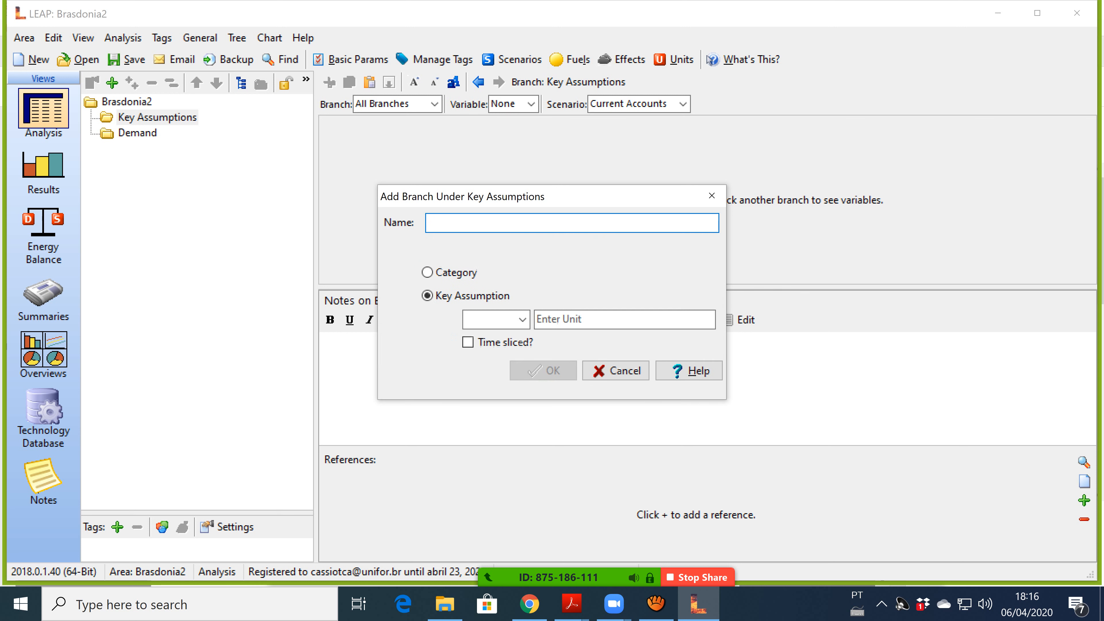
pyautogui.write('cao')
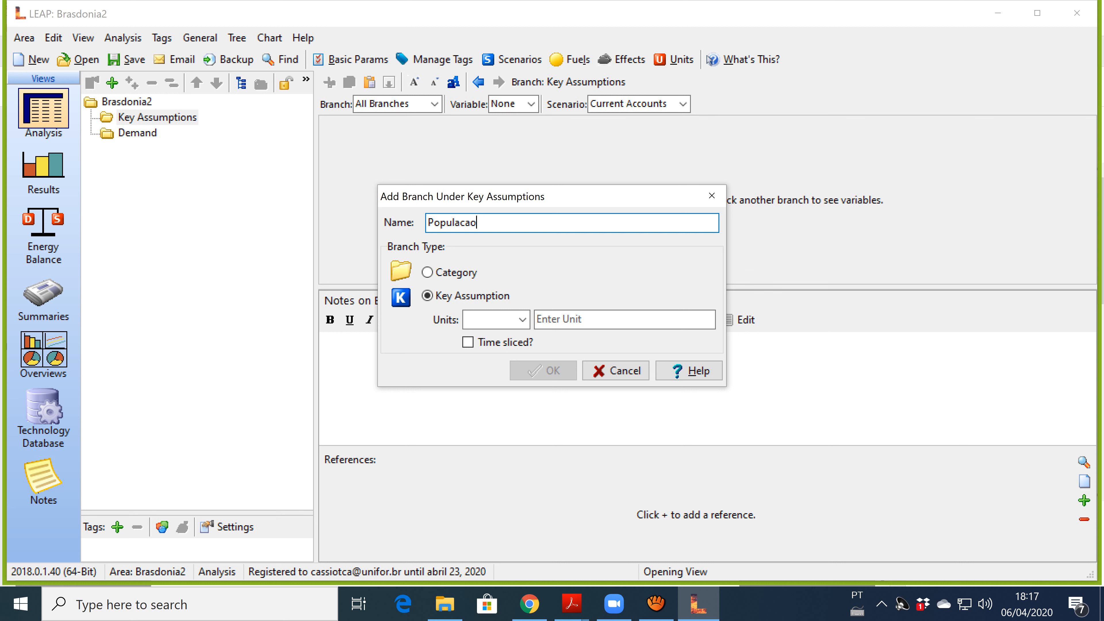
pyautogui.click(523, 320)
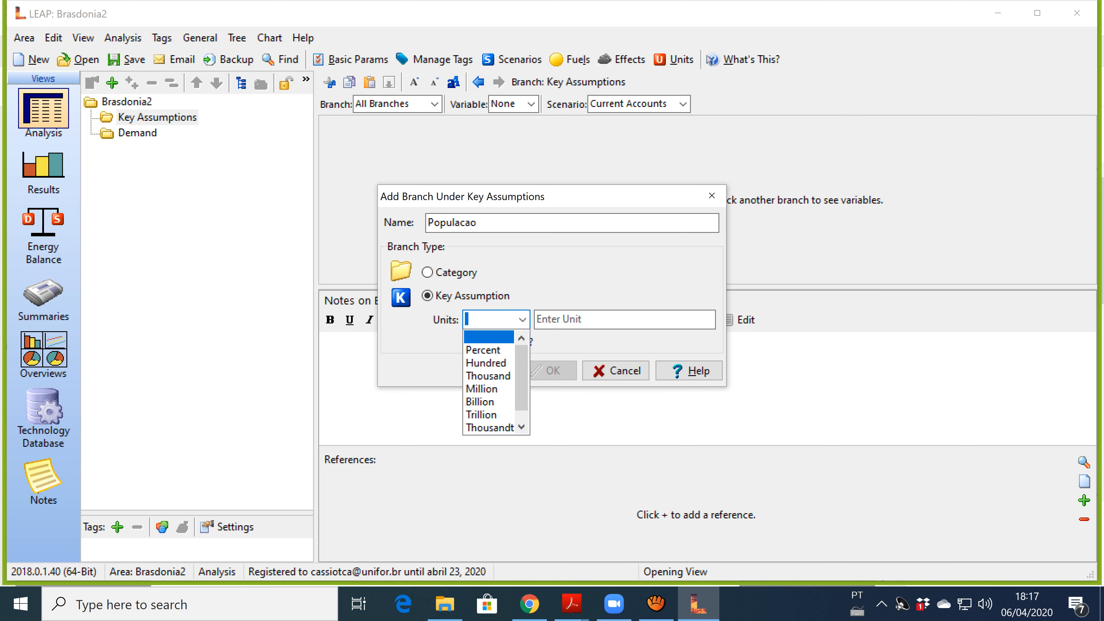
pyautogui.click(482, 389)
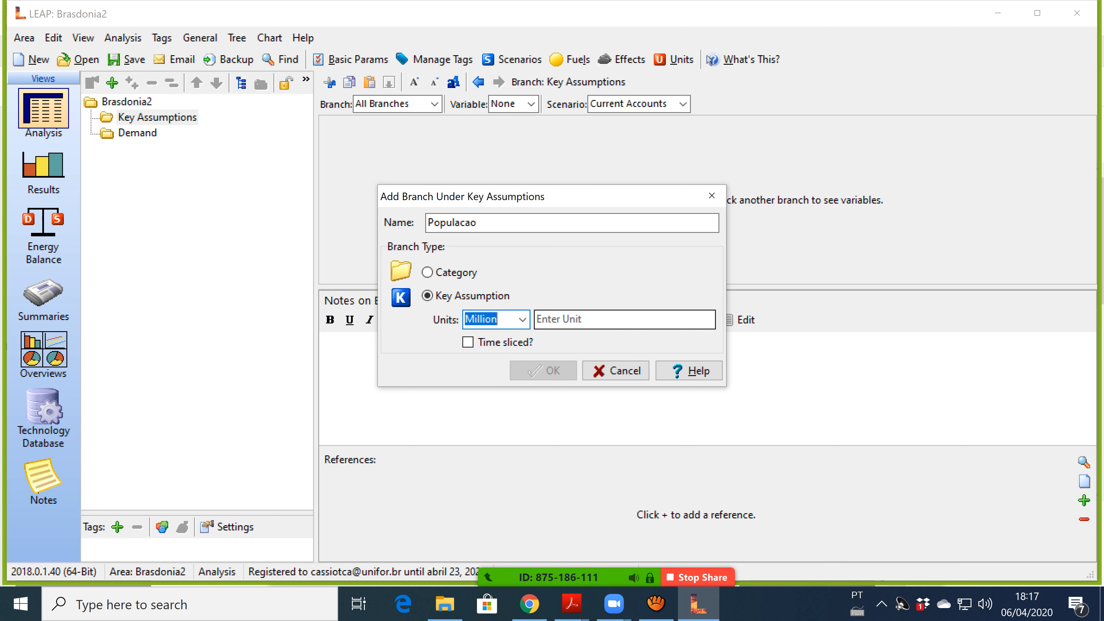
pyautogui.click(572, 320)
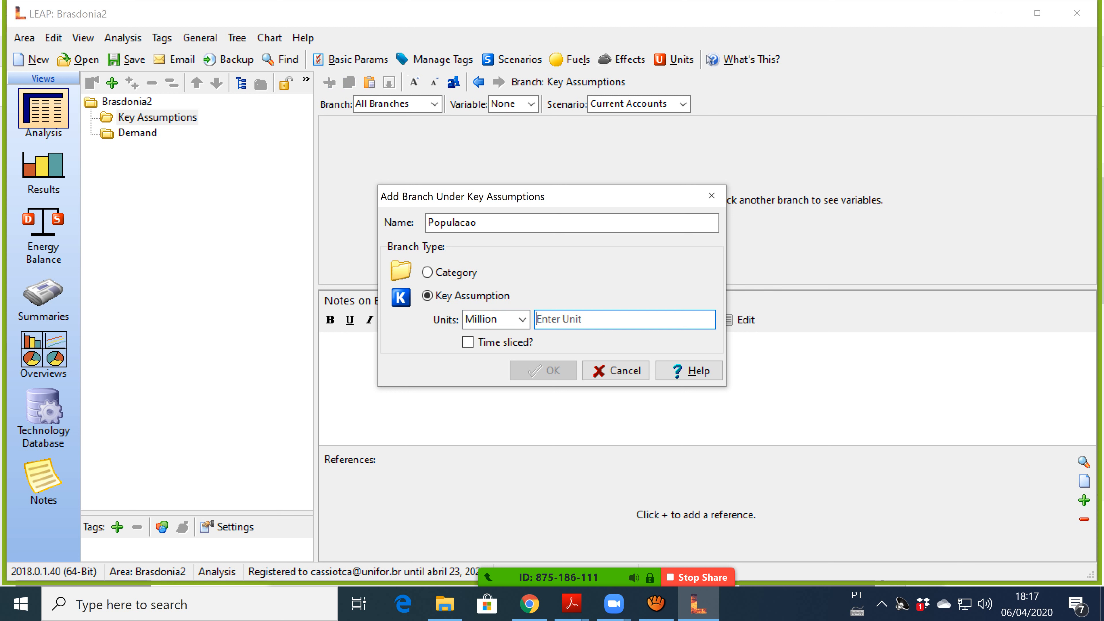
pyautogui.write('pes')
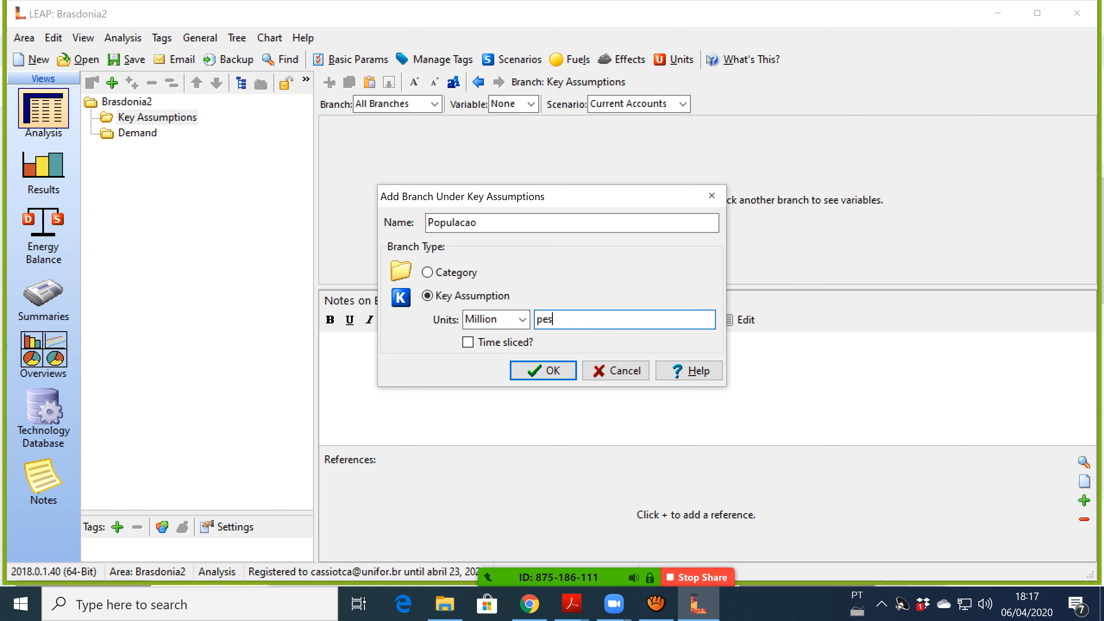
pyautogui.write('soas')
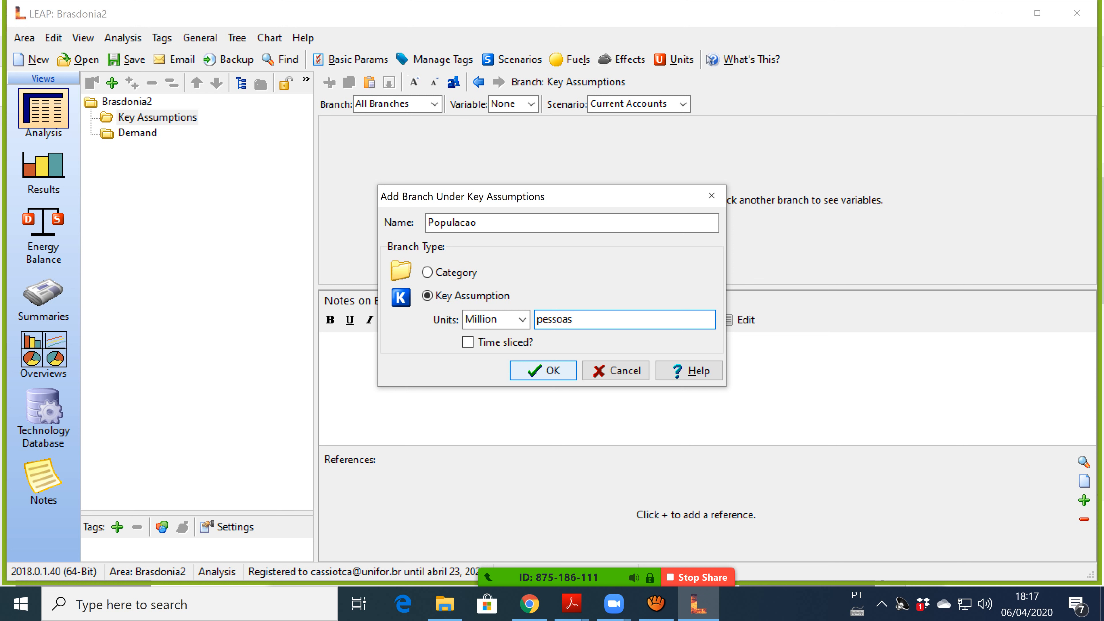
pyautogui.click(543, 371)
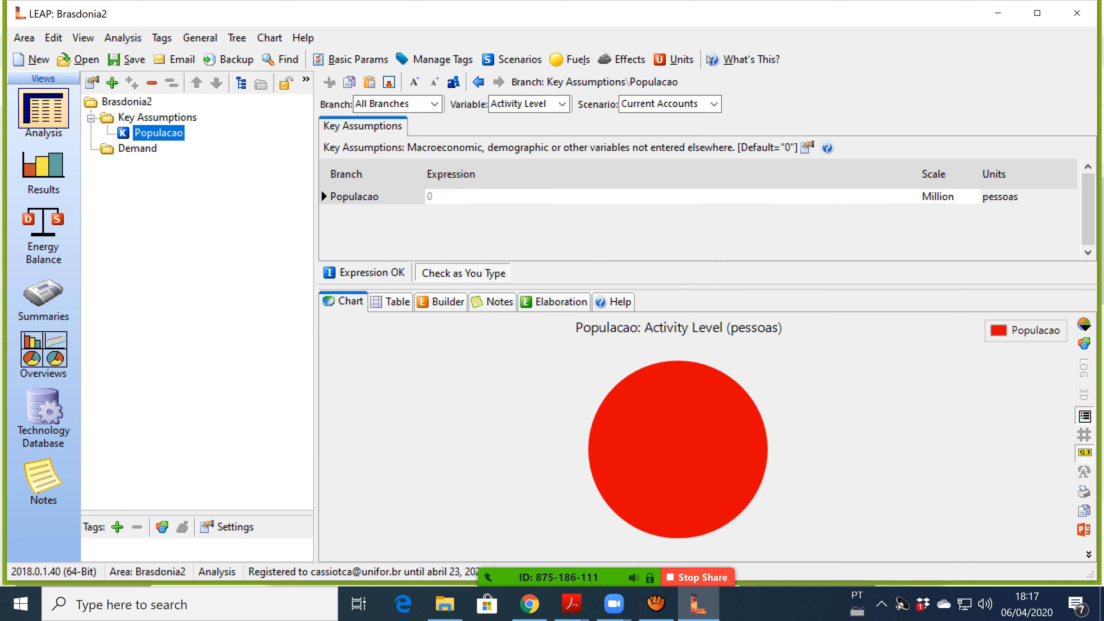
# Set the Populacao expression to 40.
pyautogui.click(431, 197)
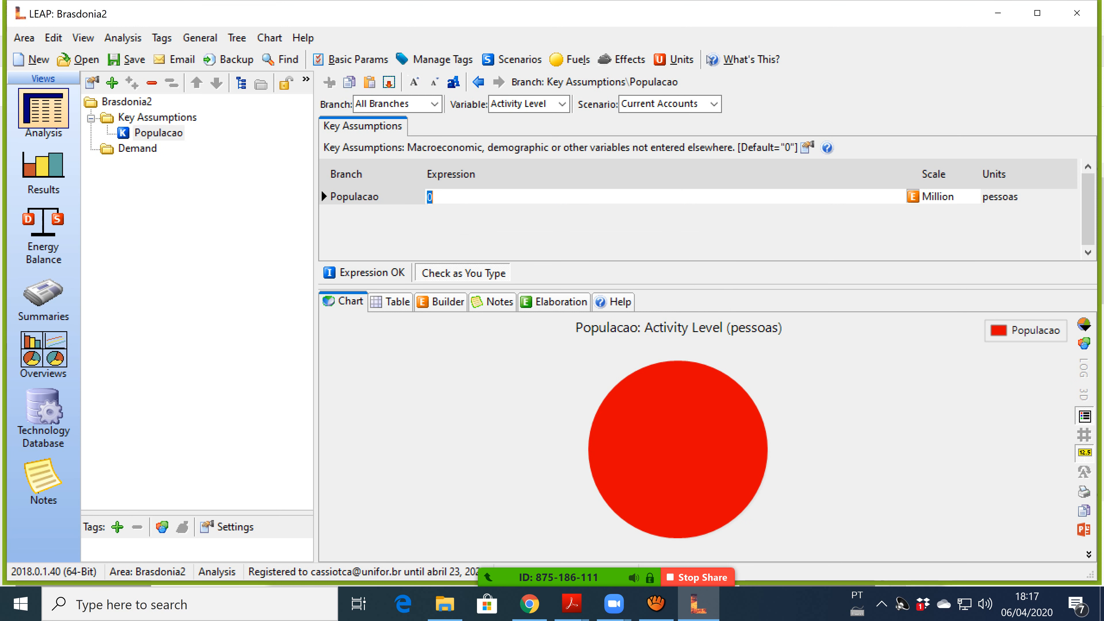
pyautogui.write('40')
pyautogui.press('Return')
pyautogui.click(439, 197)
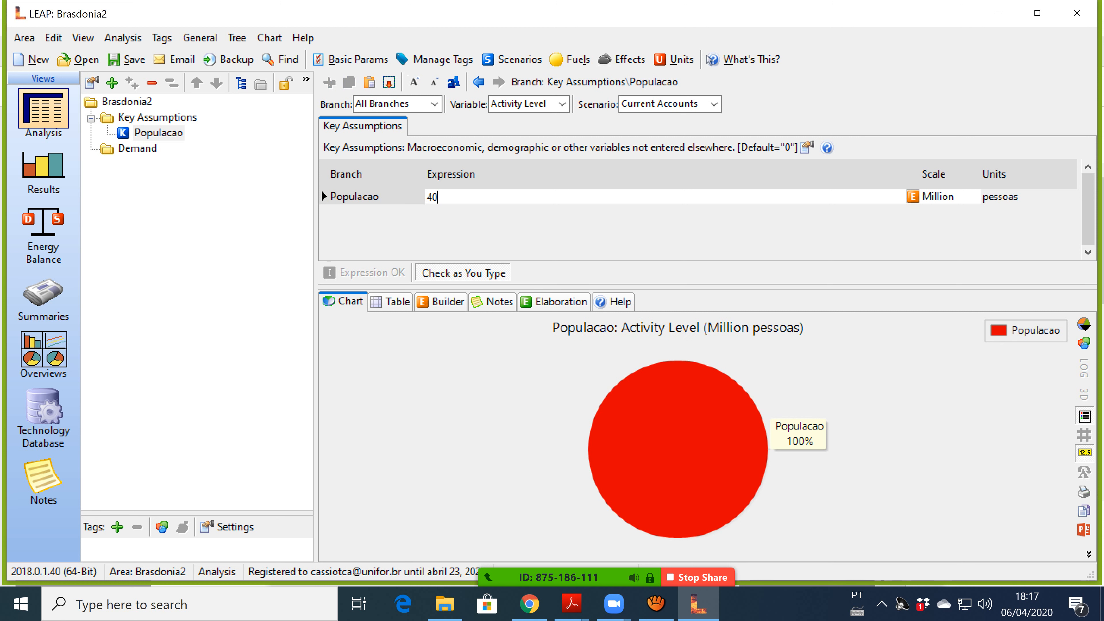
# Add a Residencias key assumption with Million scale and unit casas.
pyautogui.click(153, 118)
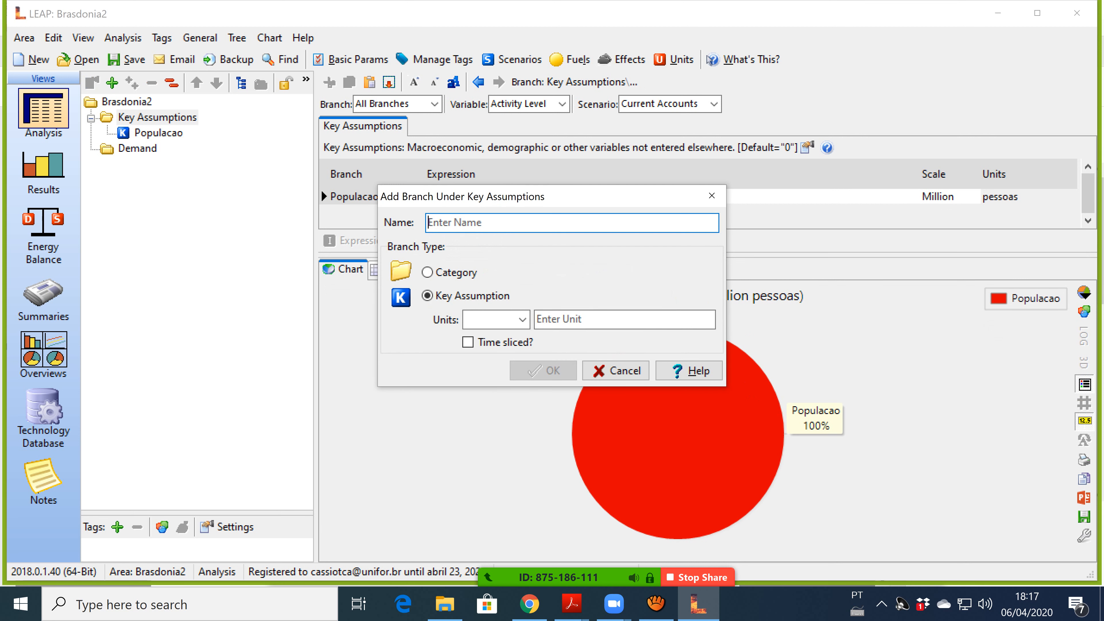
pyautogui.write('Re')
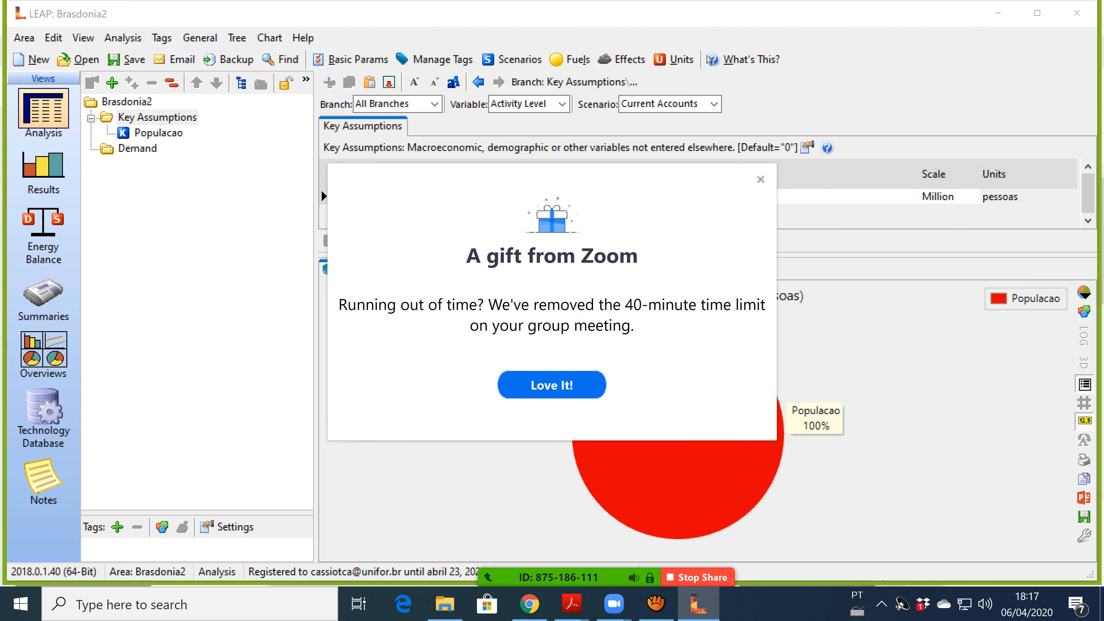
pyautogui.click(761, 180)
pyautogui.write('sidencias')
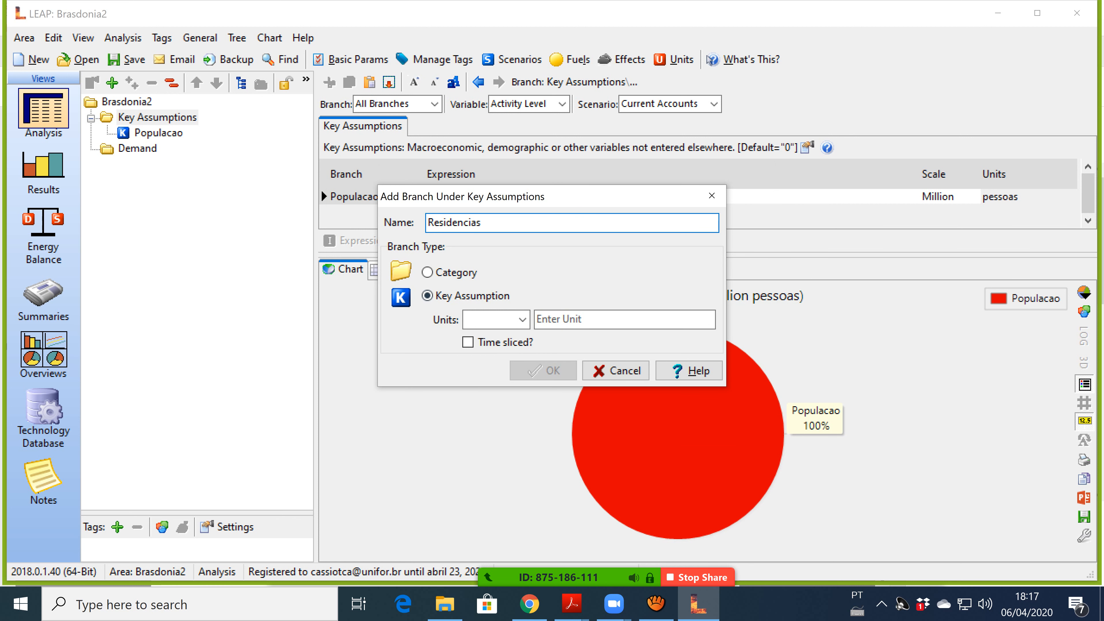
pyautogui.click(523, 320)
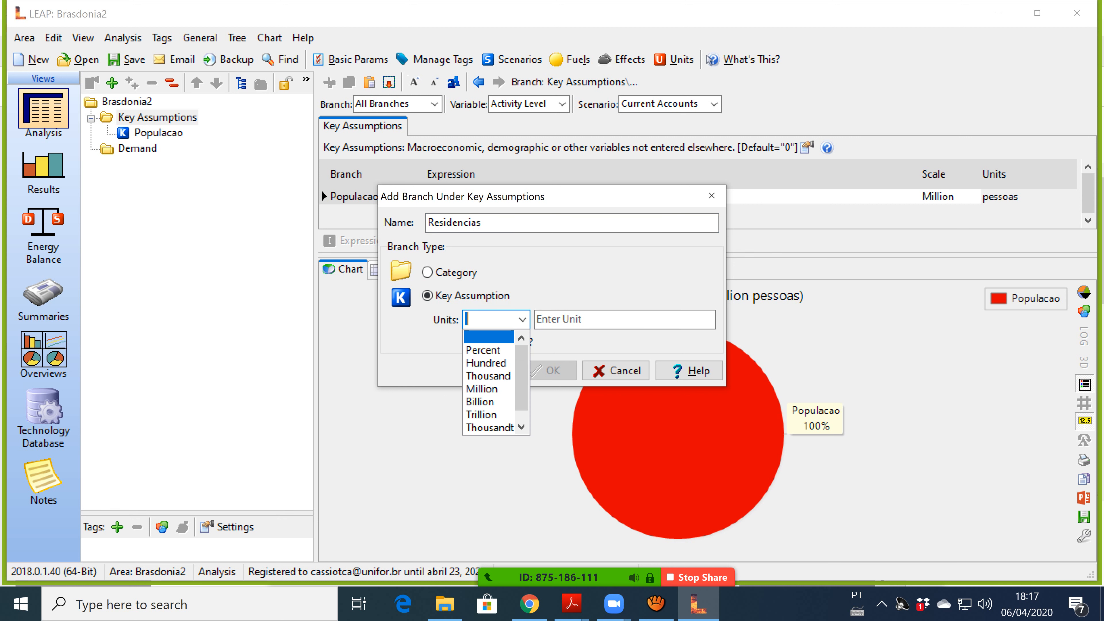
pyautogui.click(483, 389)
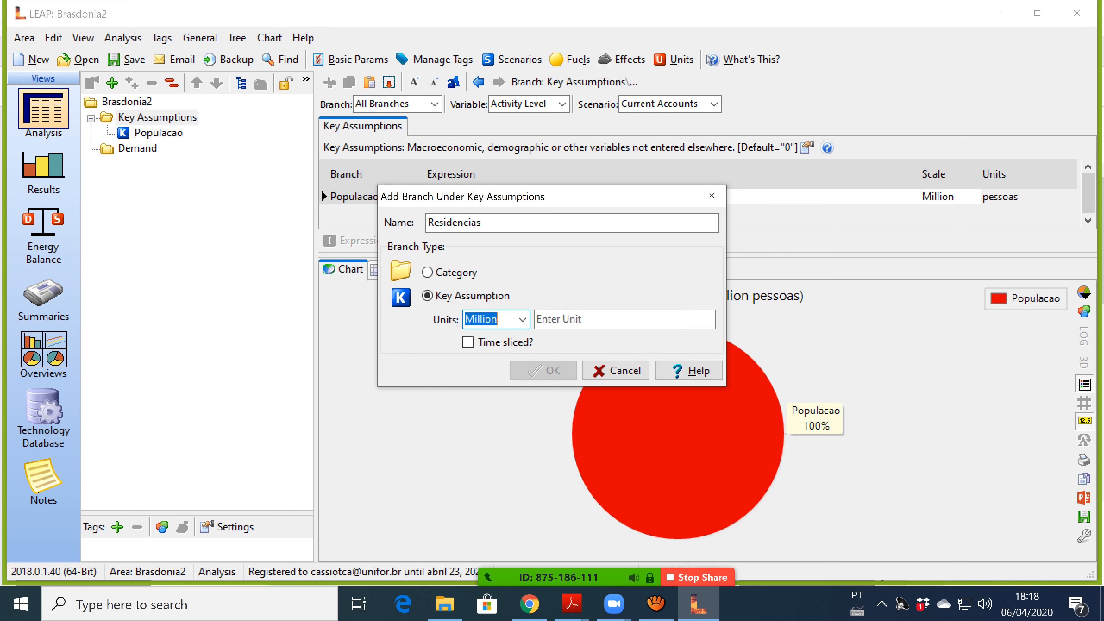
pyautogui.click(574, 320)
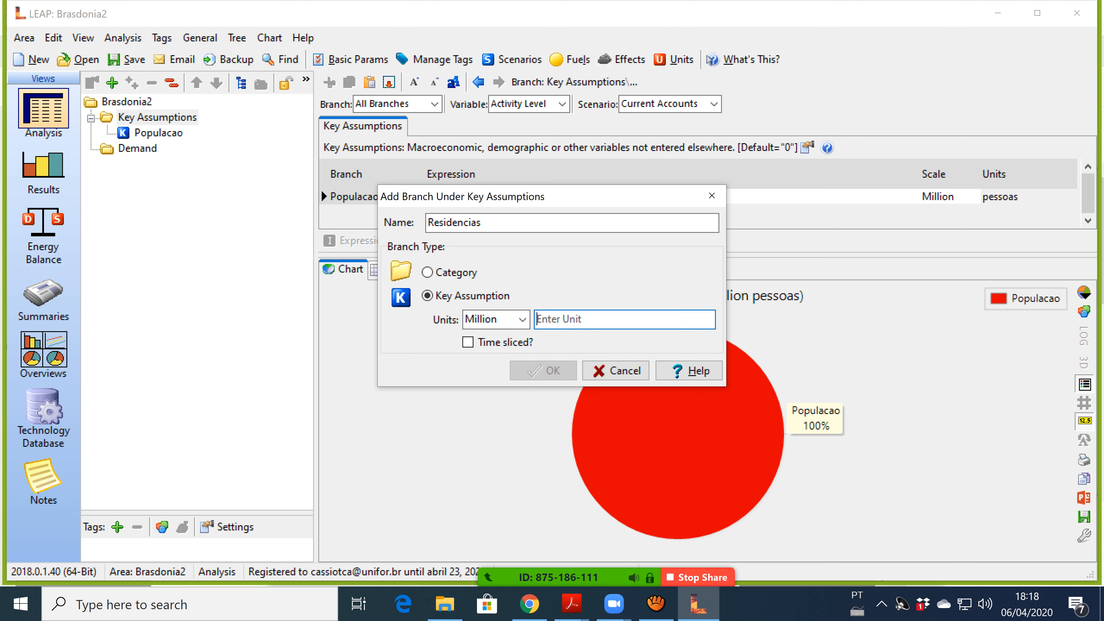
pyautogui.write('casas')
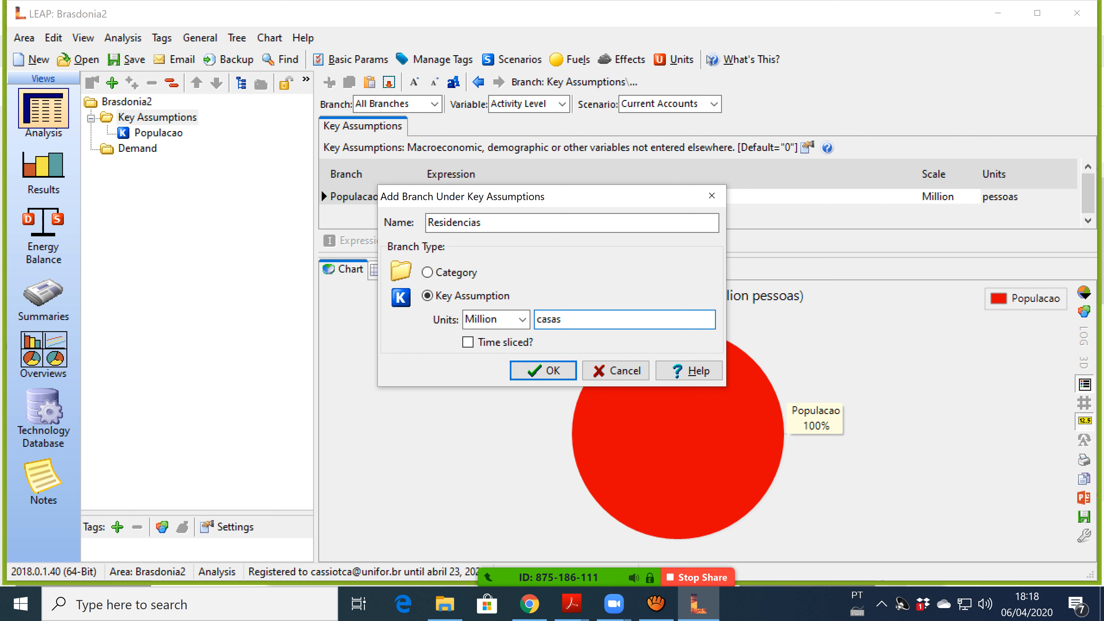
pyautogui.press('Return')
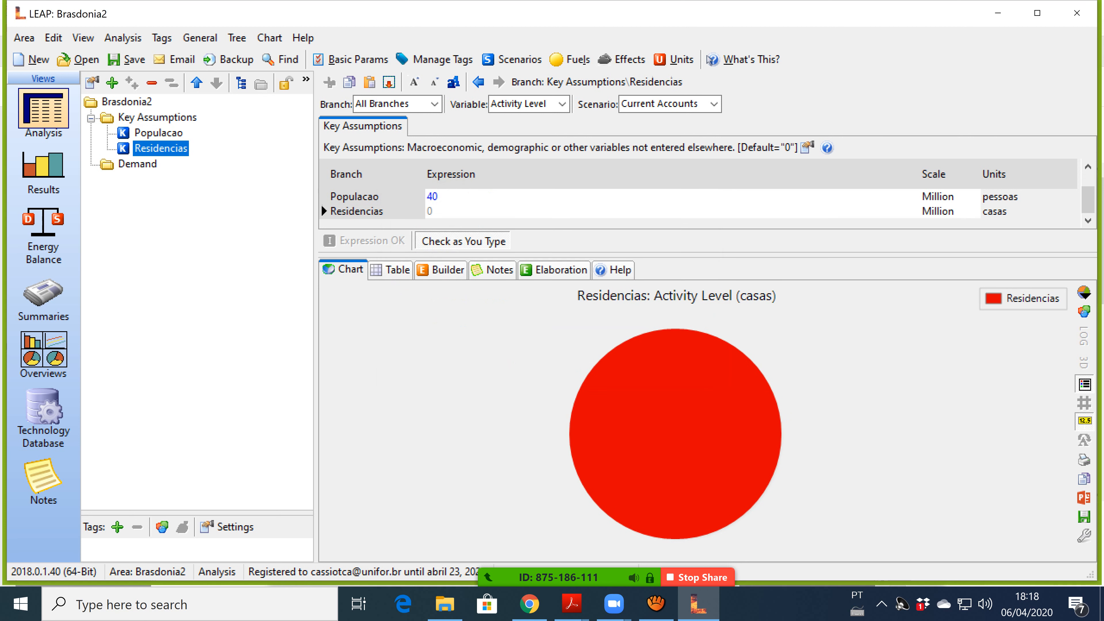
# Enter 8 as the Residencias expression, then briefly check the Zoom participants list.
pyautogui.click(429, 211)
pyautogui.write('8')
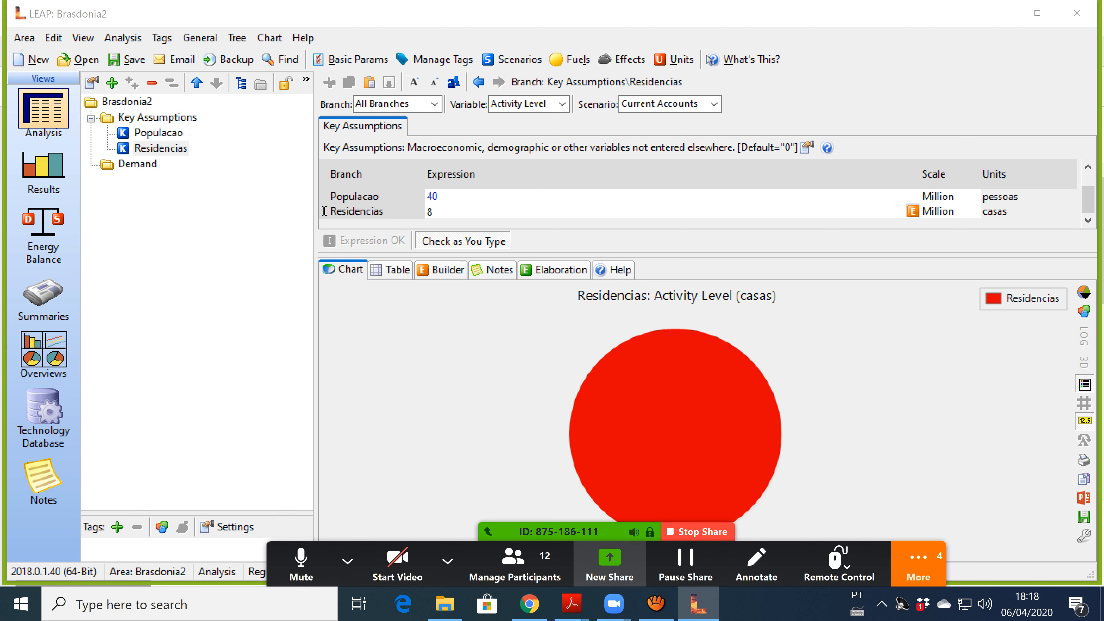
pyautogui.click(514, 561)
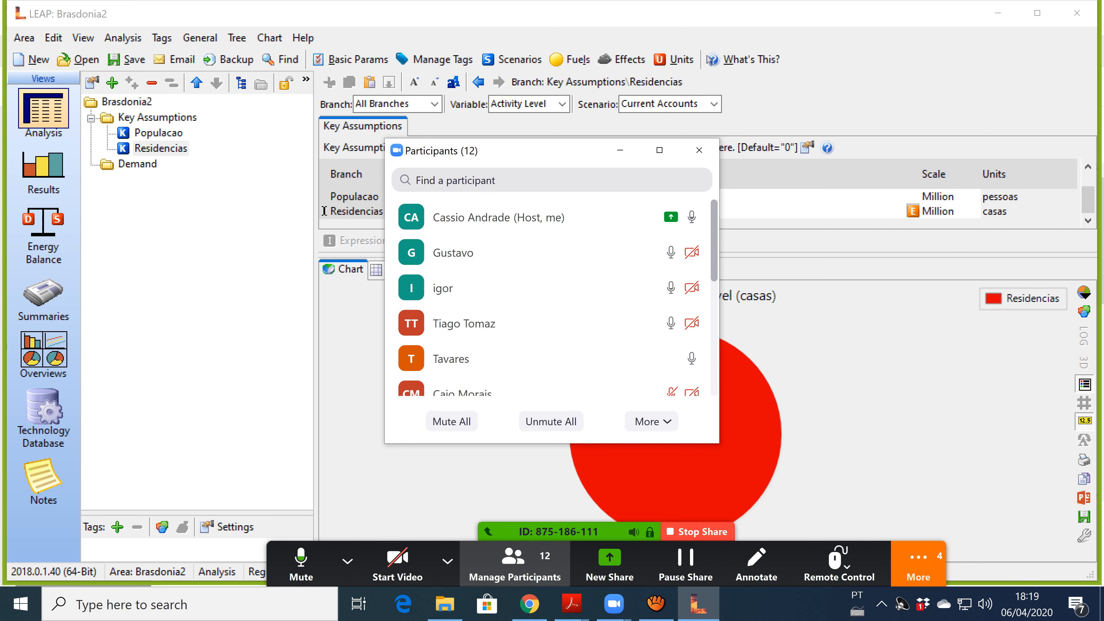
pyautogui.click(620, 150)
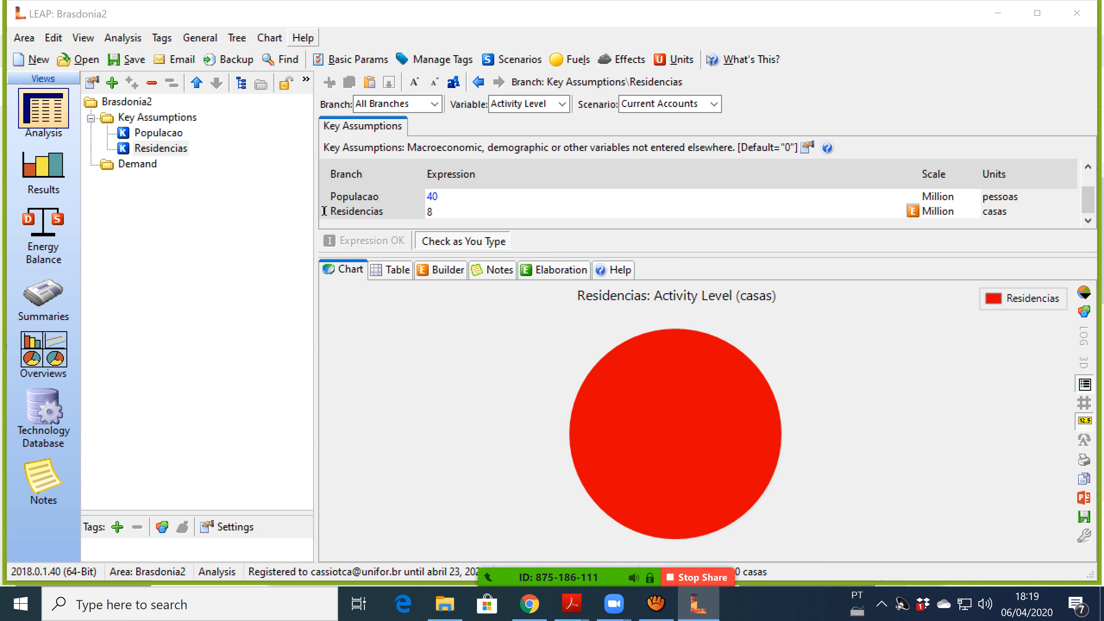
# Switch LEAP's interface language to Portuguese from the Area menu's Language options.
pyautogui.click(24, 38)
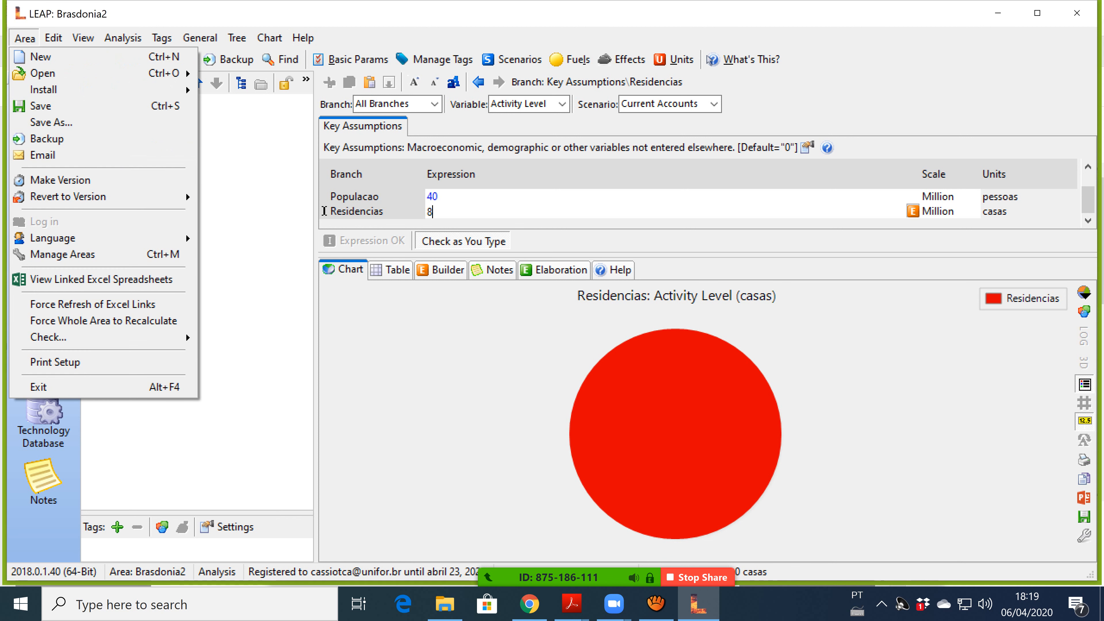
pyautogui.moveTo(109, 238)
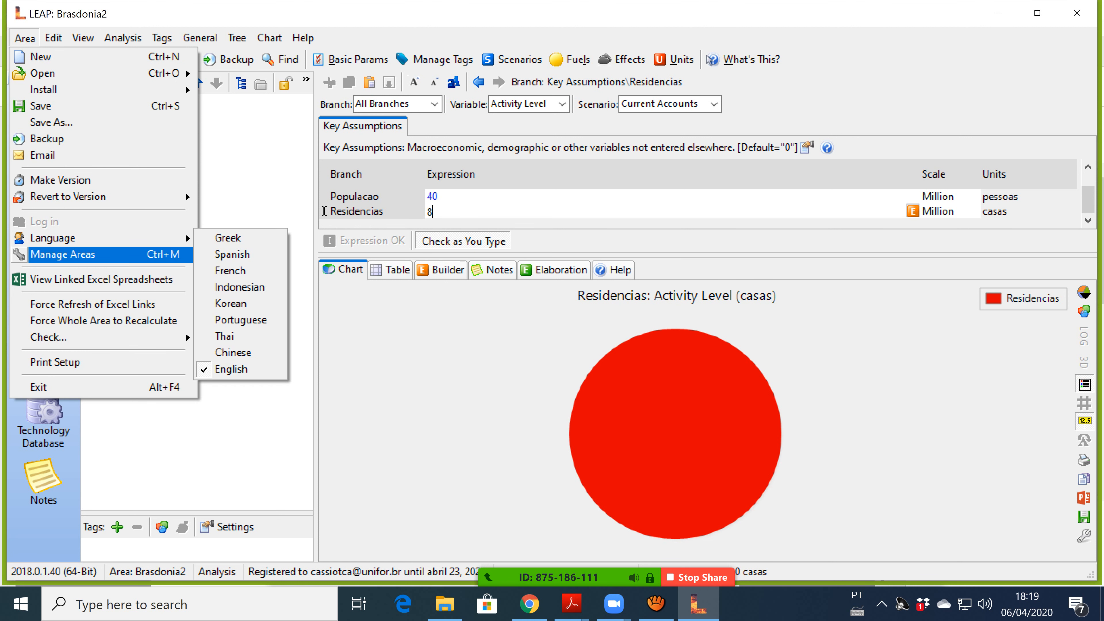
pyautogui.click(241, 320)
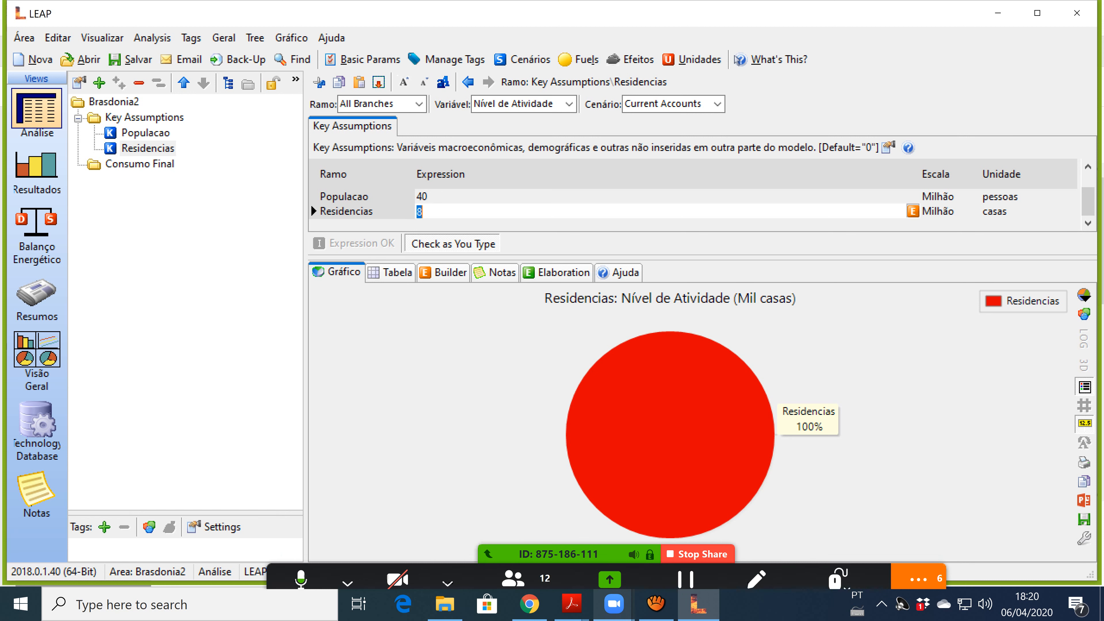
pyautogui.moveTo(614, 604)
pyautogui.moveTo(572, 604)
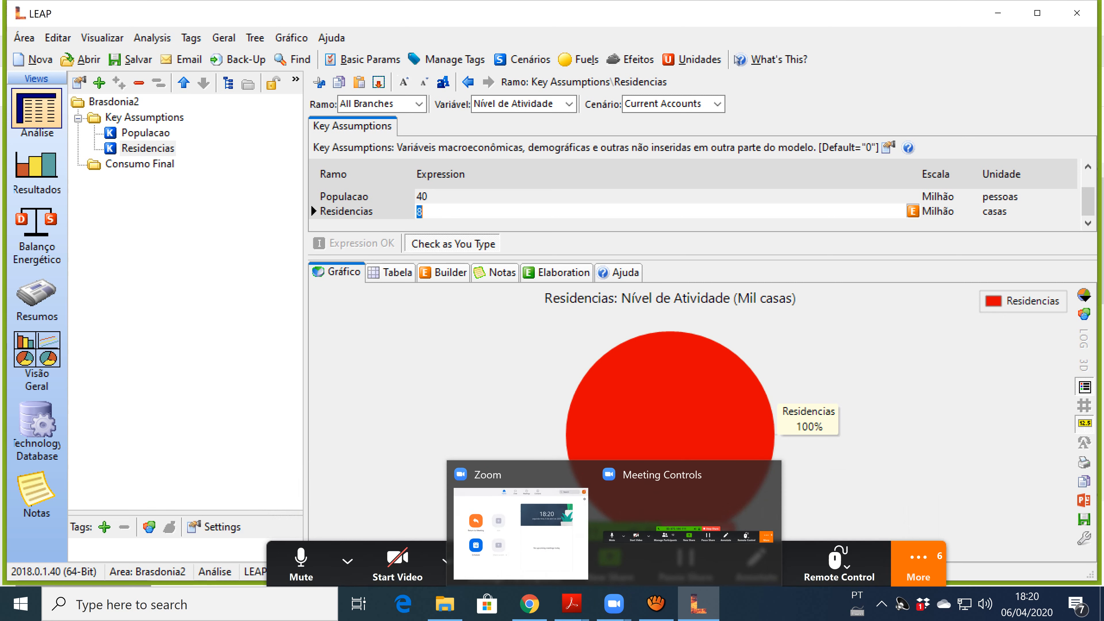
# Share the Aula_Prática1_2020.pdf Acrobat window in Zoom instead of LEAP.
pyautogui.click(448, 561)
pyautogui.click(610, 564)
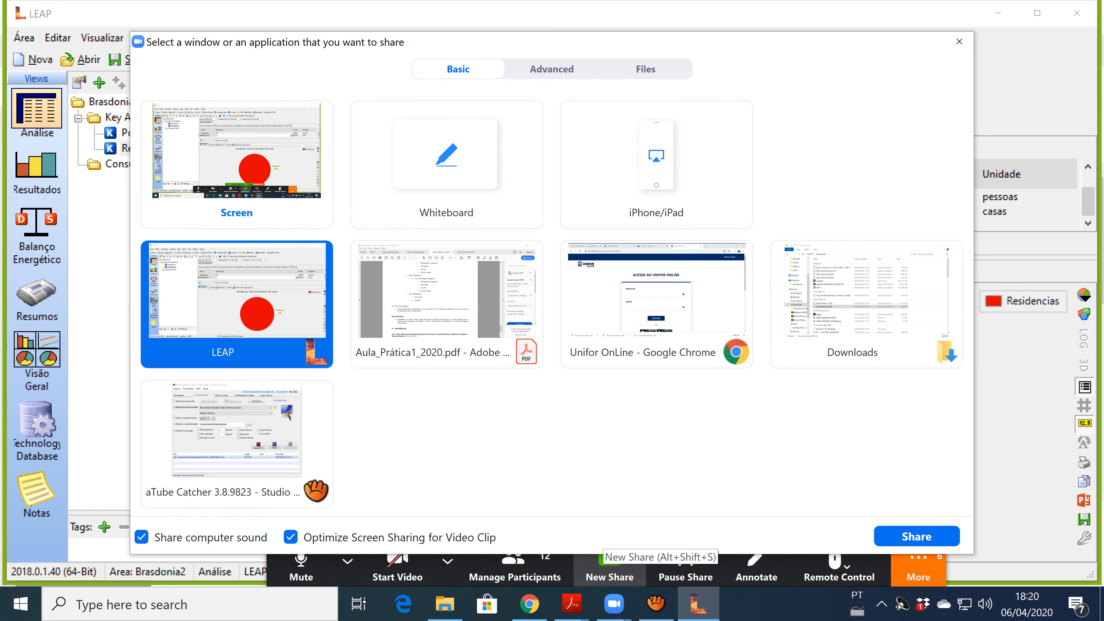
pyautogui.click(435, 306)
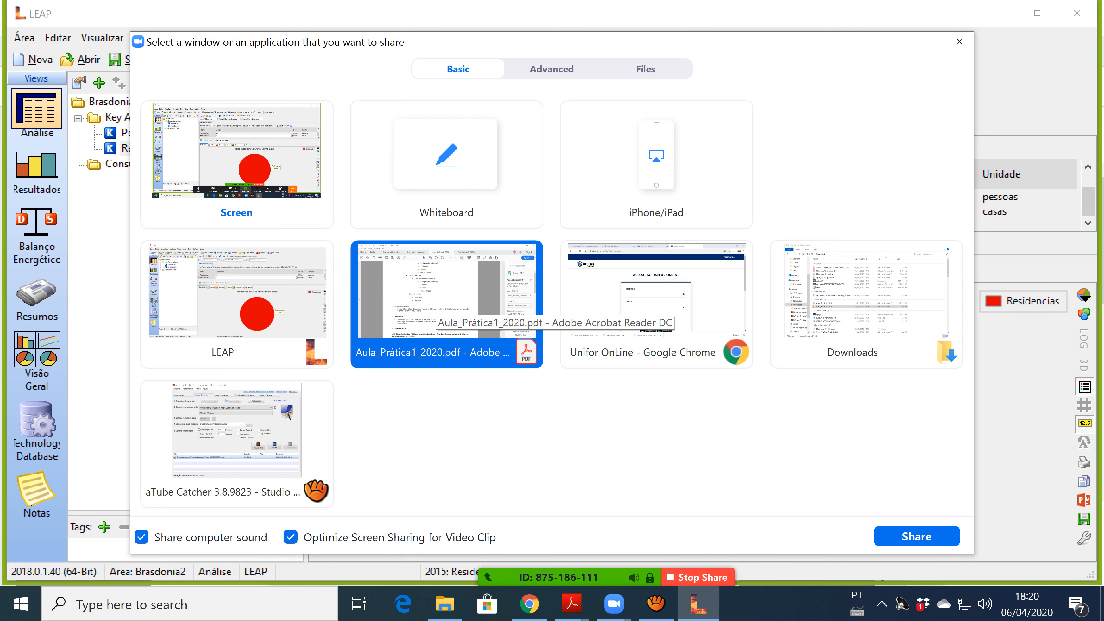
pyautogui.click(917, 536)
# Go to the Plan_aula19_pratica1 slides and advance to page 26, the second Árvore de Demanda slide.
pyautogui.click(359, 52)
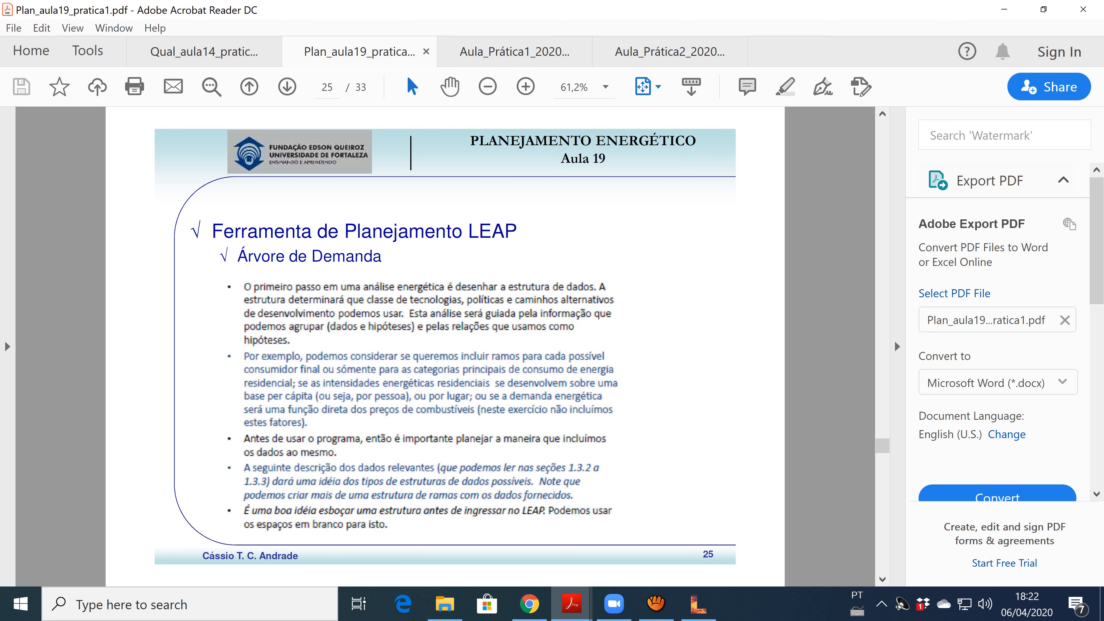
pyautogui.press('Right')
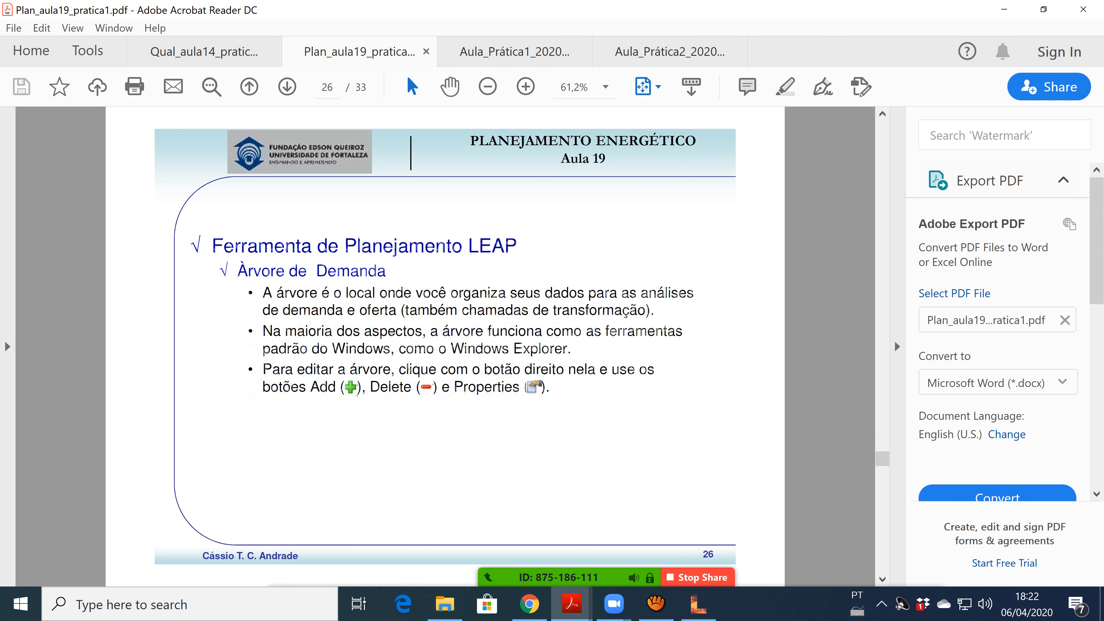